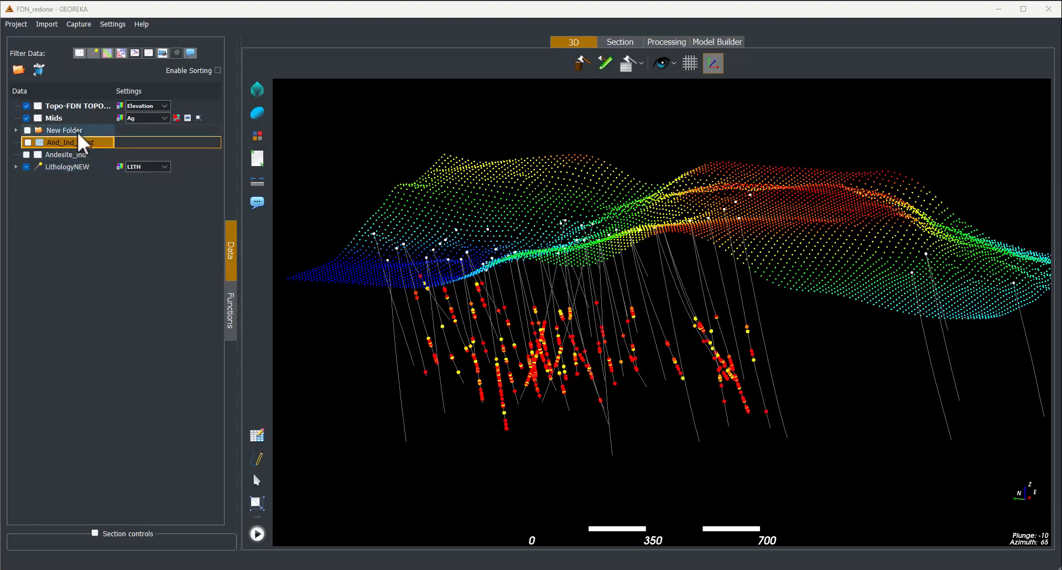
- Select the Mids point layer and orbit the 3D view of the topography and drillholes
{"action": "left_click", "coordinate": [32, 118]}
{"action": "left_click", "coordinate": [27, 119]}
{"action": "left_click", "coordinate": [27, 117]}
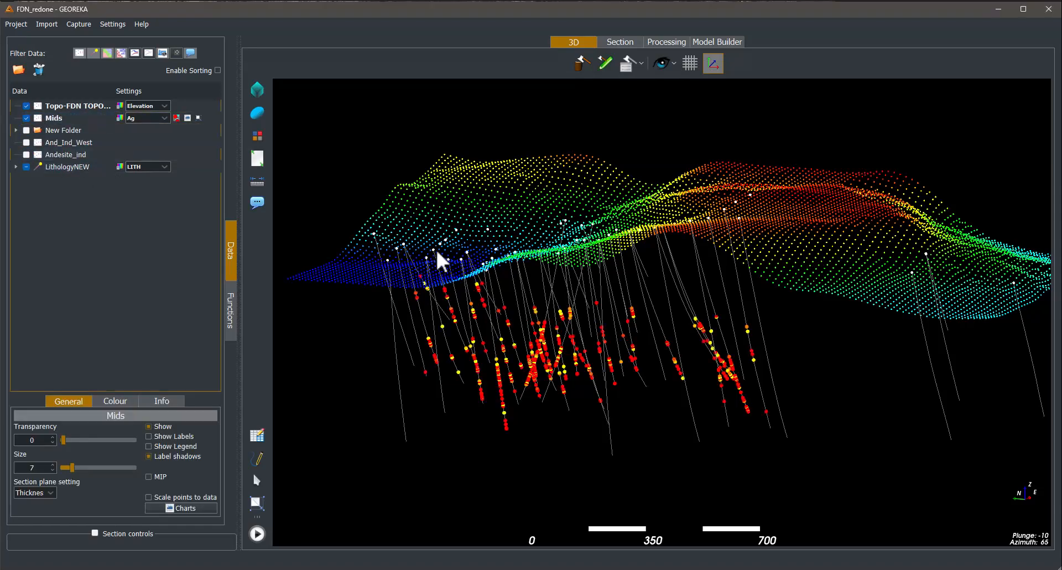
{"action": "left_click_drag", "start_coordinate": [439, 249], "coordinate": [577, 307]}
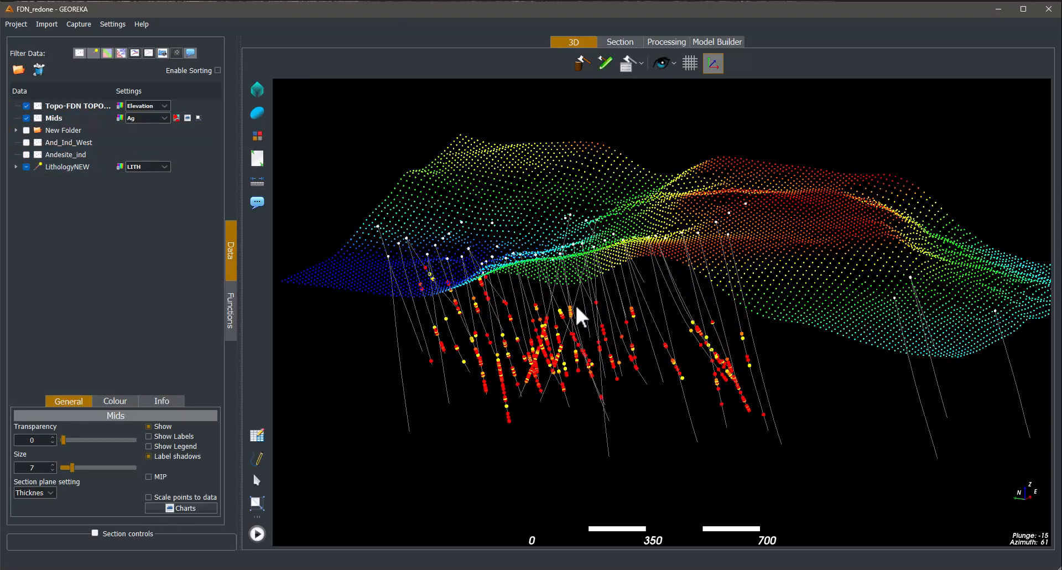
{"action": "left_click_drag", "start_coordinate": [619, 357], "coordinate": [568, 350]}
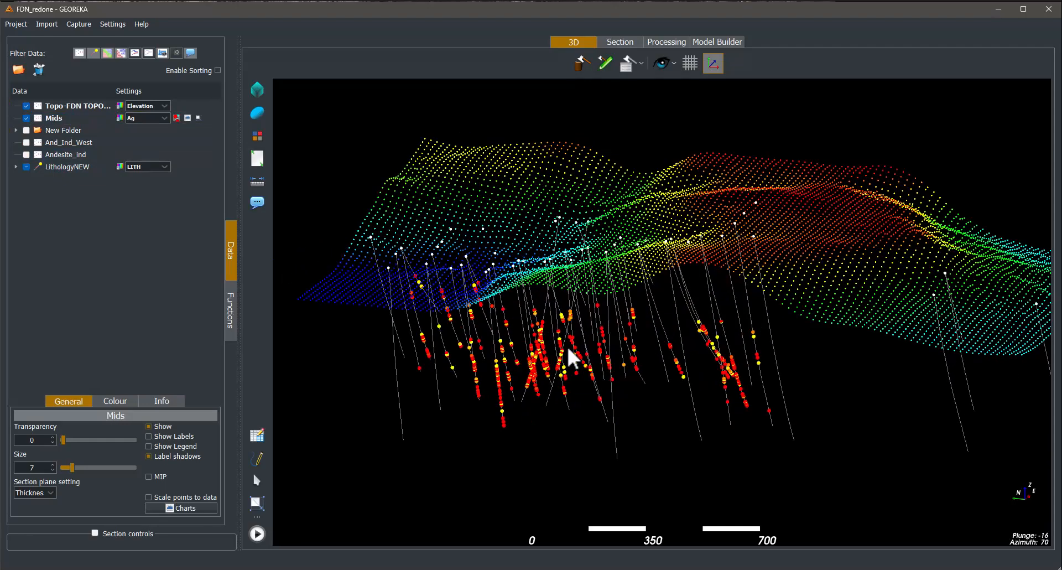
- Open the charts window for the Mids layer's Ag attribute
{"action": "left_click", "coordinate": [146, 118]}
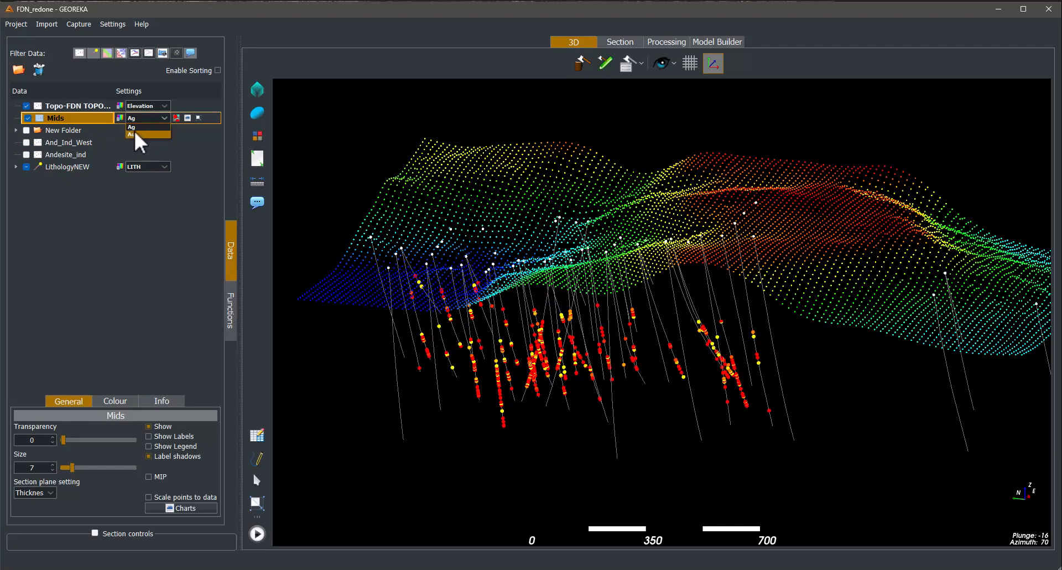
{"action": "left_click", "coordinate": [191, 150]}
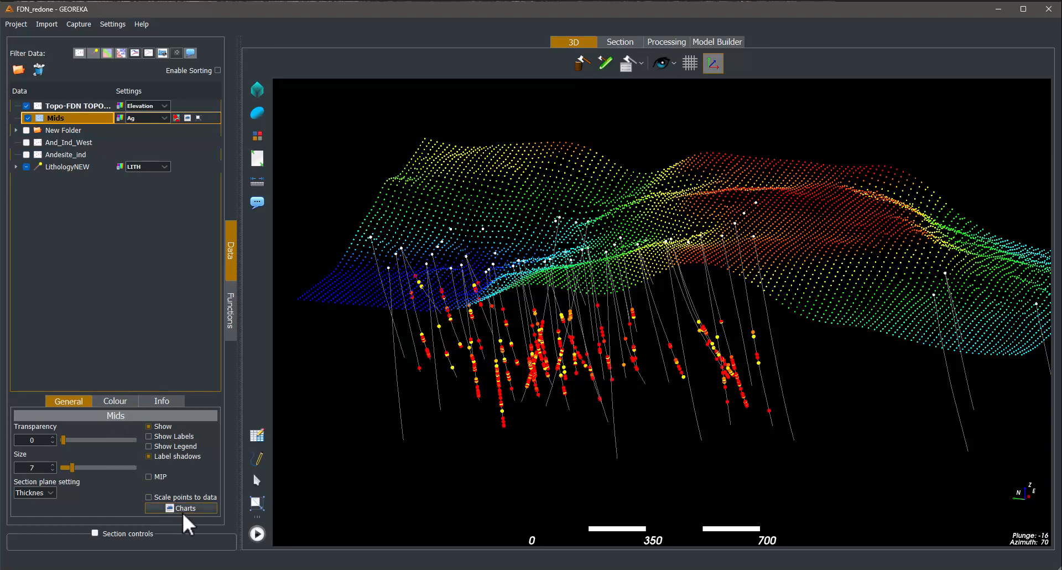
{"action": "left_click", "coordinate": [188, 120]}
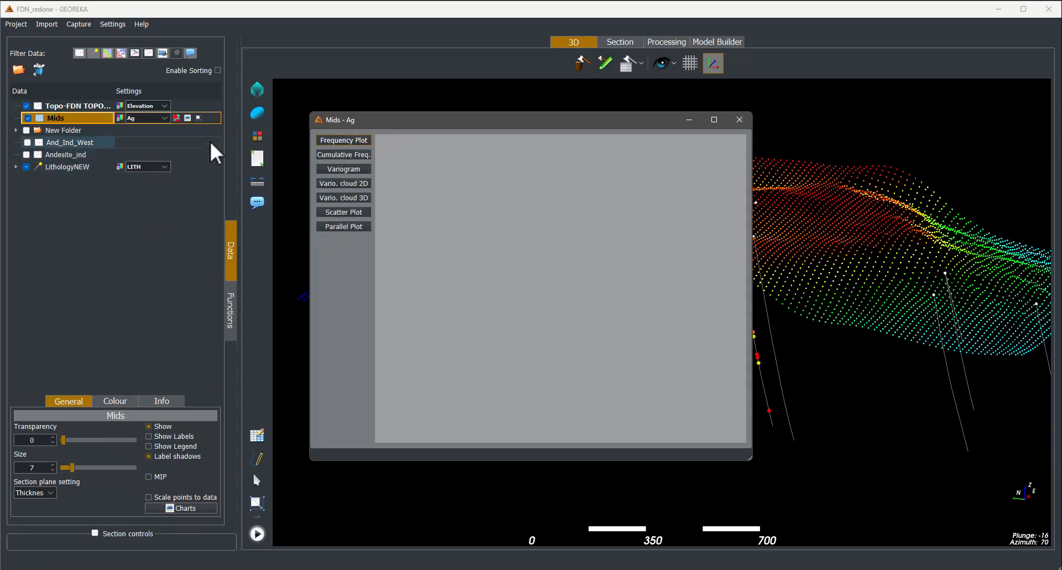
- Move the chart window aside and create a Frequency Plot of Ag with 500 bins
{"action": "left_click_drag", "start_coordinate": [304, 152], "coordinate": [205, 157]}
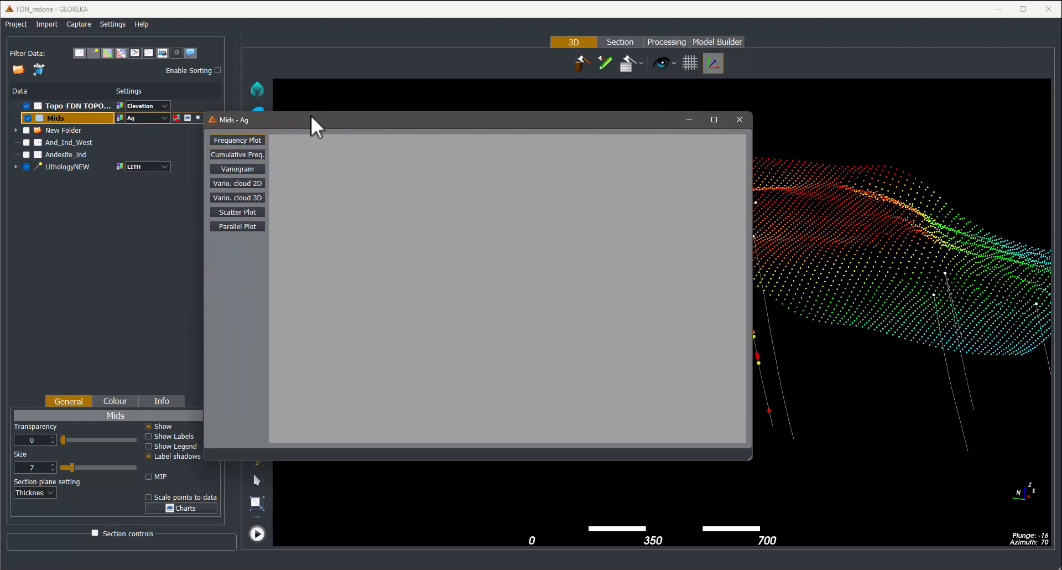
{"action": "left_click_drag", "start_coordinate": [312, 112], "coordinate": [340, 314]}
{"action": "scroll", "coordinate": [645, 243], "scroll_direction": "down", "scroll_amount": 3}
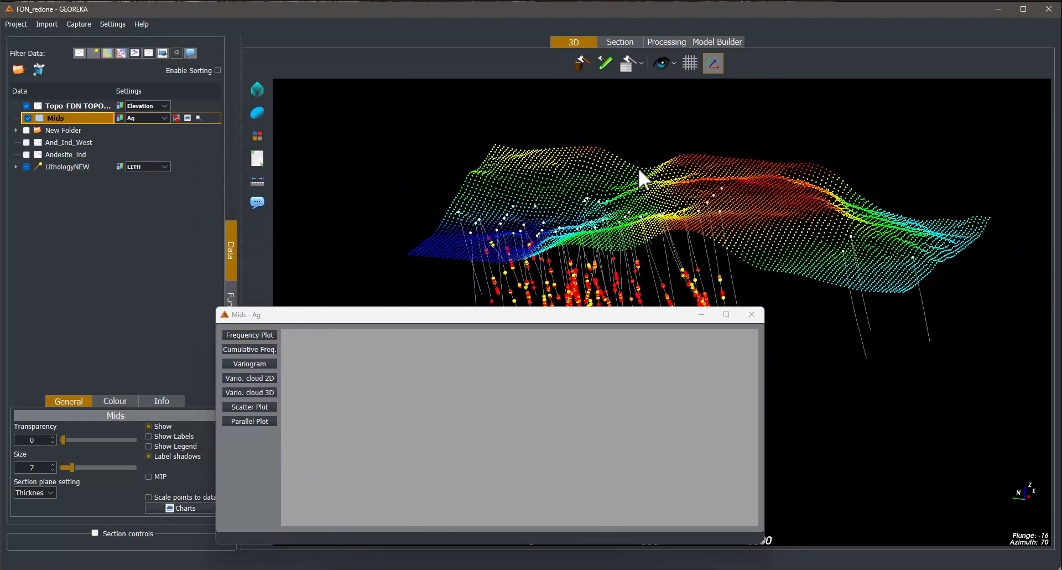
{"action": "left_click_drag", "start_coordinate": [638, 168], "coordinate": [538, 167]}
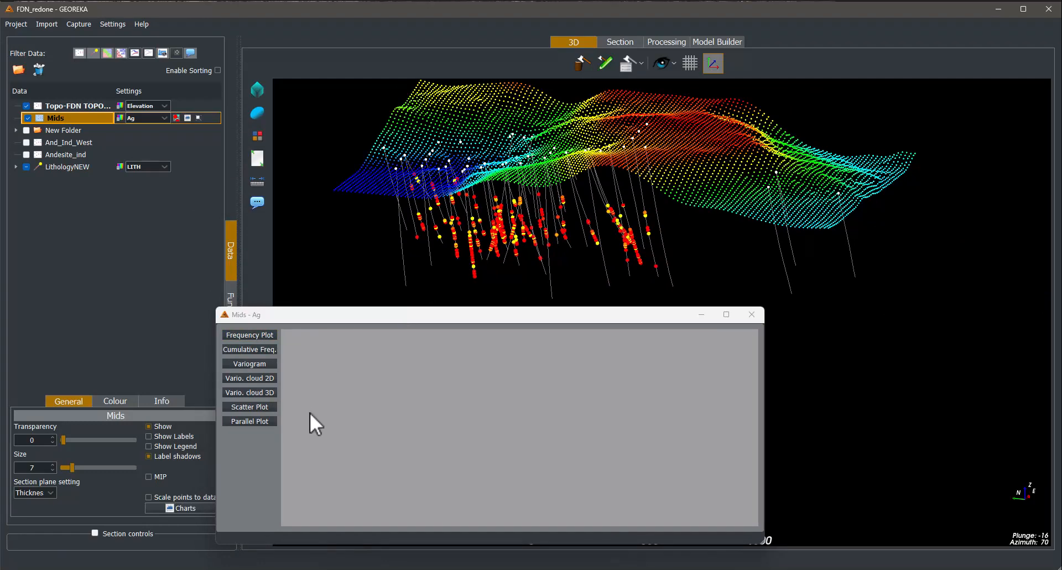
{"action": "left_click", "coordinate": [249, 334]}
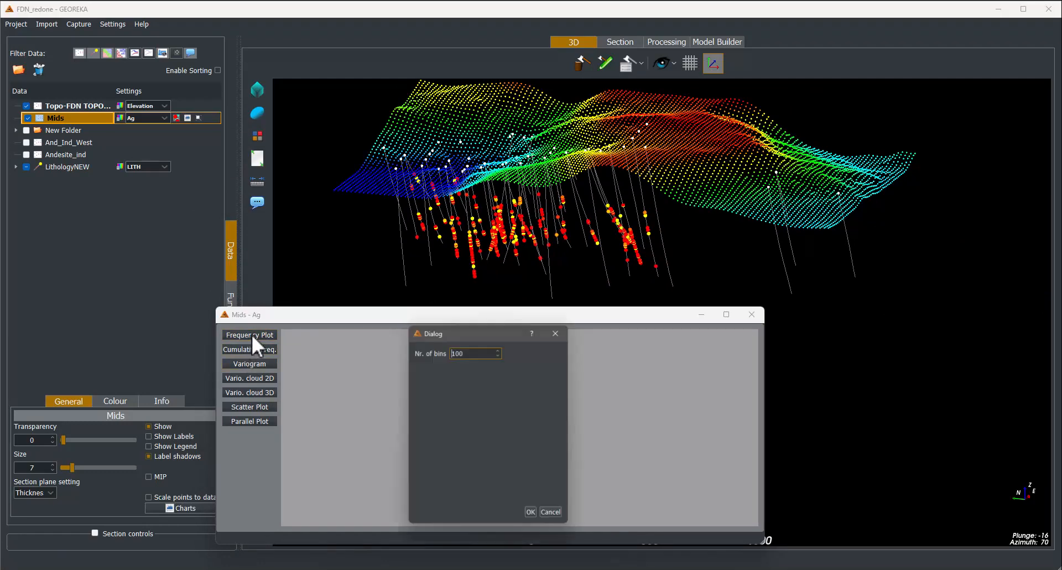
{"action": "double_click", "coordinate": [475, 350]}
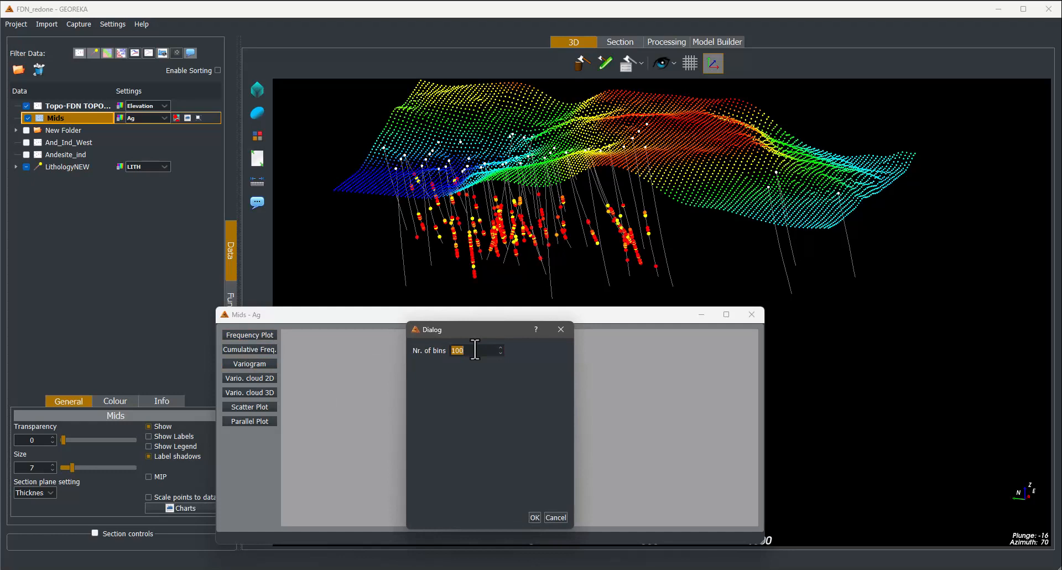
{"action": "type", "text": "500"}
{"action": "left_click", "coordinate": [534, 517]}
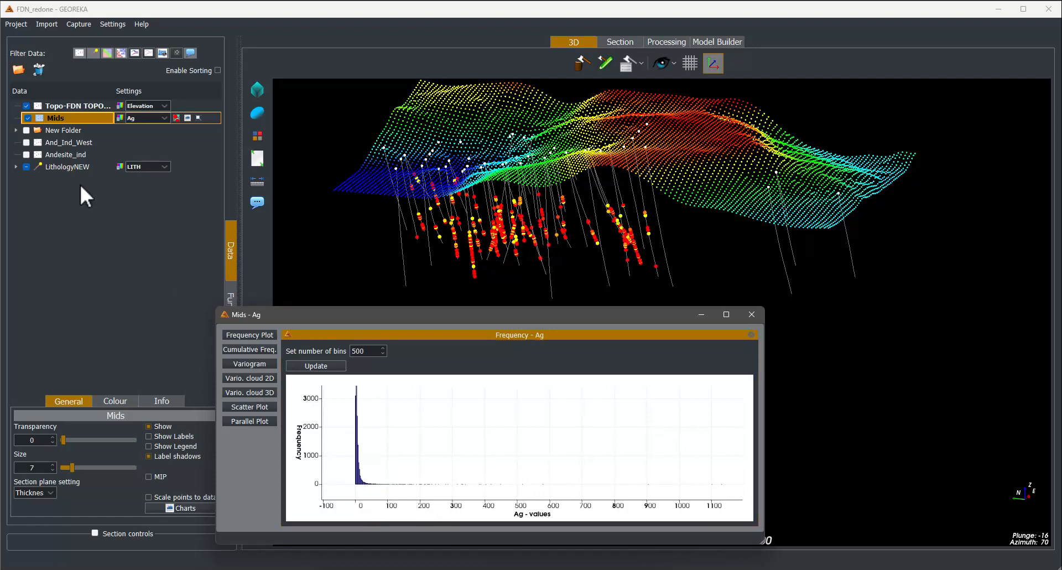
{"action": "left_click", "coordinate": [142, 119]}
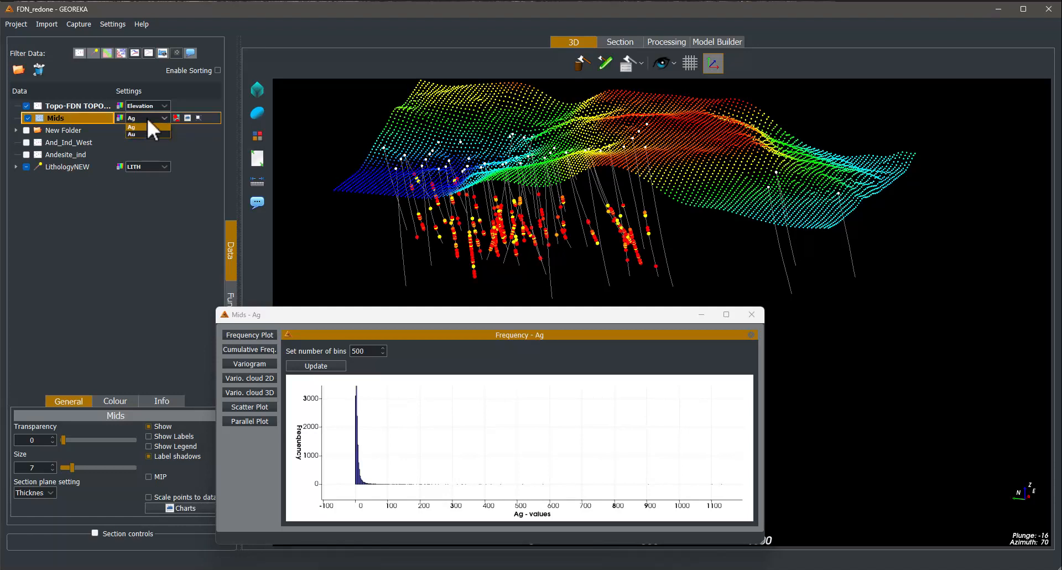
{"action": "left_click", "coordinate": [184, 141]}
{"action": "left_click", "coordinate": [377, 314]}
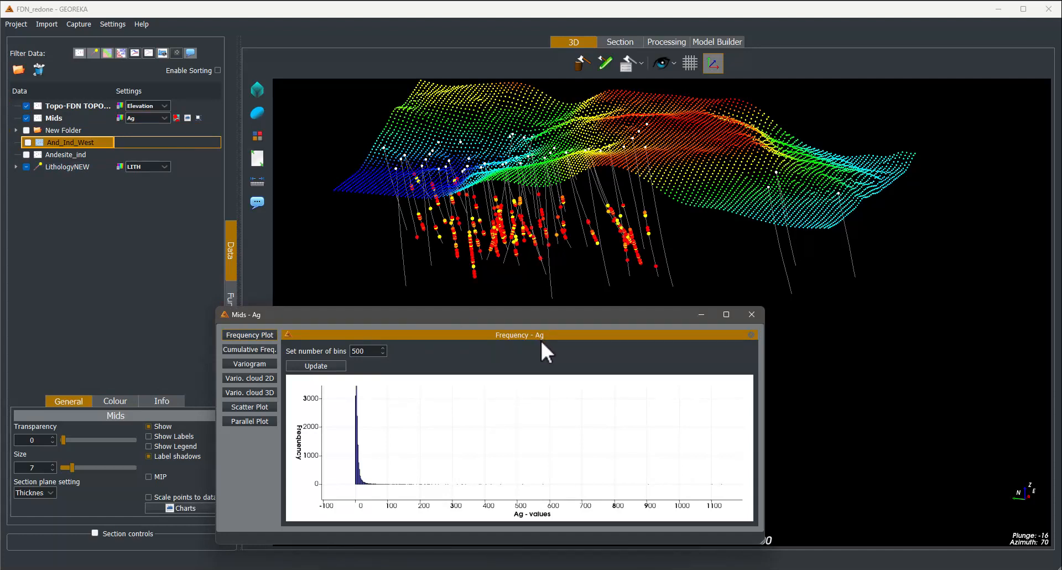
- Zoom and pan the Ag frequency histogram to examine the distribution of values
{"action": "left_click_drag", "start_coordinate": [393, 473], "coordinate": [538, 443]}
{"action": "scroll", "coordinate": [403, 453], "scroll_direction": "up", "scroll_amount": 2}
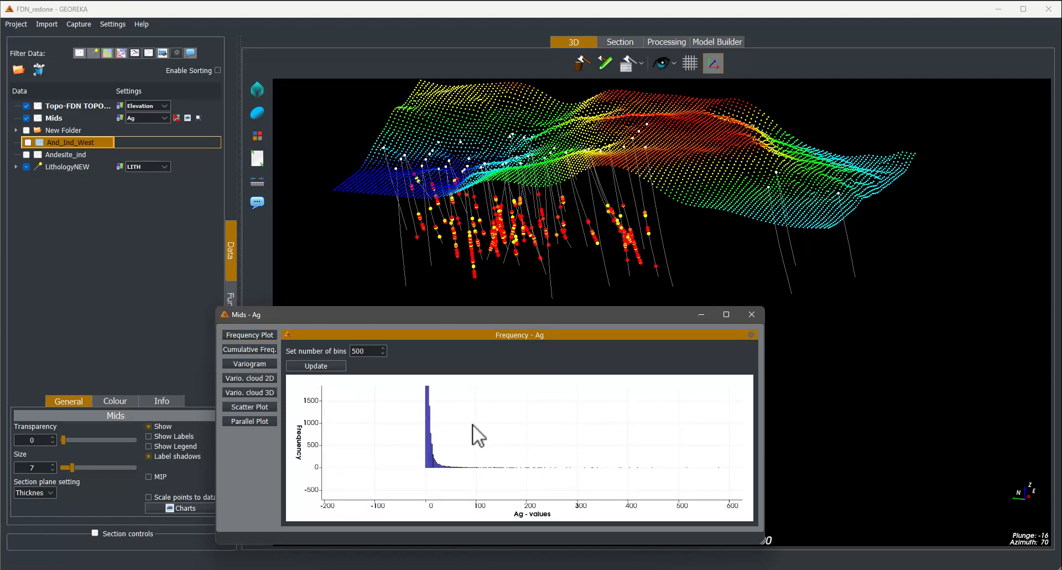
{"action": "left_click_drag", "start_coordinate": [473, 424], "coordinate": [542, 437]}
{"action": "scroll", "coordinate": [403, 425], "scroll_direction": "up", "scroll_amount": 2}
{"action": "scroll", "coordinate": [489, 436], "scroll_direction": "down", "scroll_amount": 5}
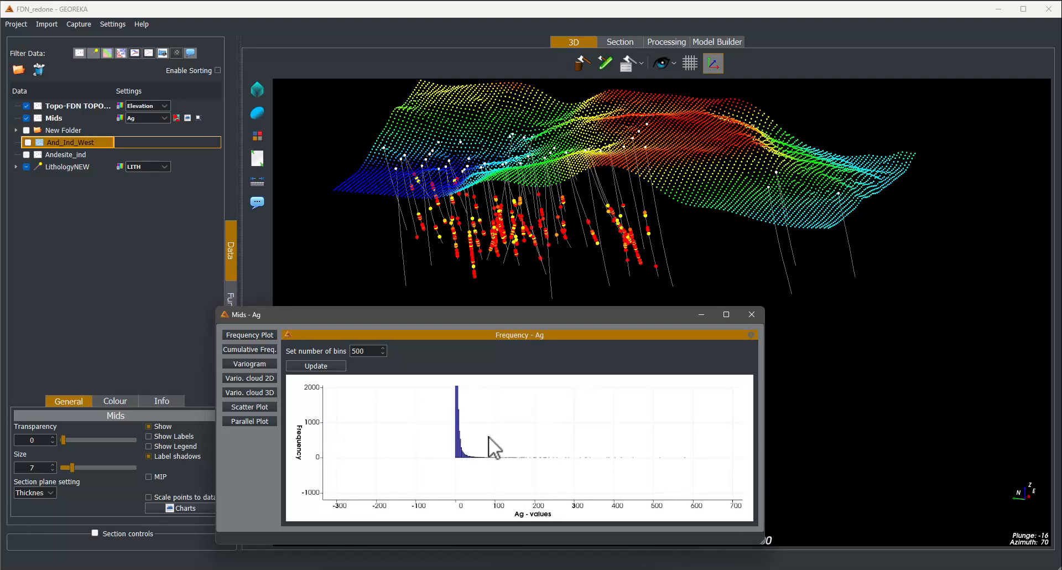
{"action": "scroll", "coordinate": [489, 436], "scroll_direction": "down", "scroll_amount": 2}
{"action": "left_click_drag", "start_coordinate": [475, 447], "coordinate": [446, 446]}
{"action": "scroll", "coordinate": [456, 410], "scroll_direction": "up", "scroll_amount": 3}
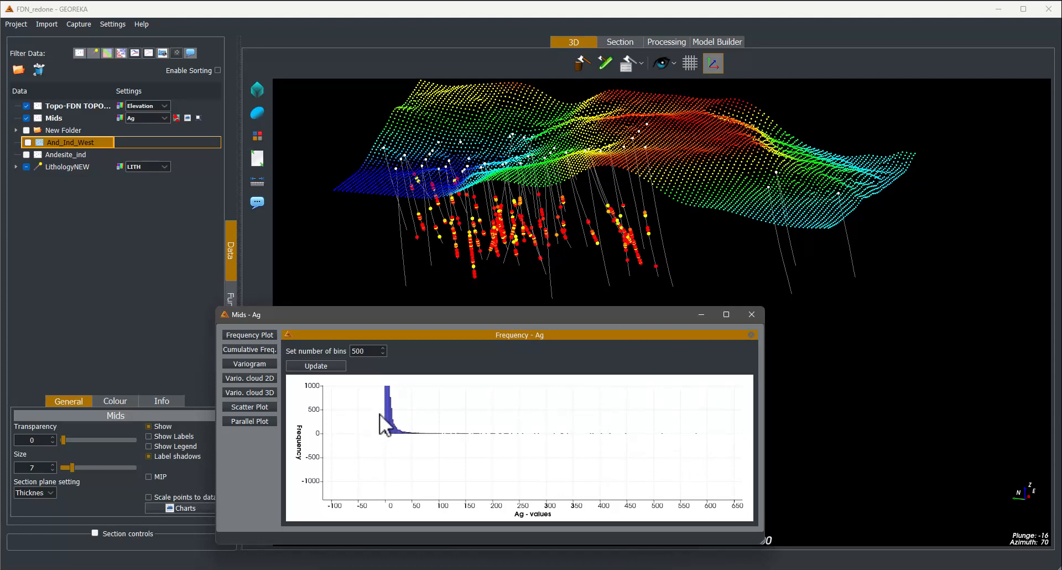
{"action": "left_click_drag", "start_coordinate": [467, 444], "coordinate": [705, 438]}
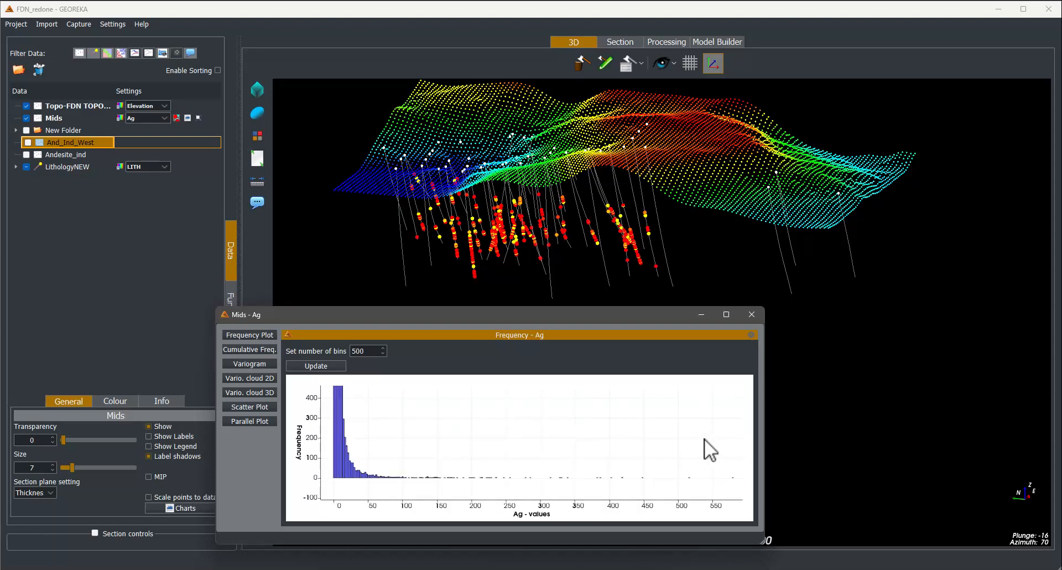
{"action": "left_click_drag", "start_coordinate": [399, 471], "coordinate": [578, 480]}
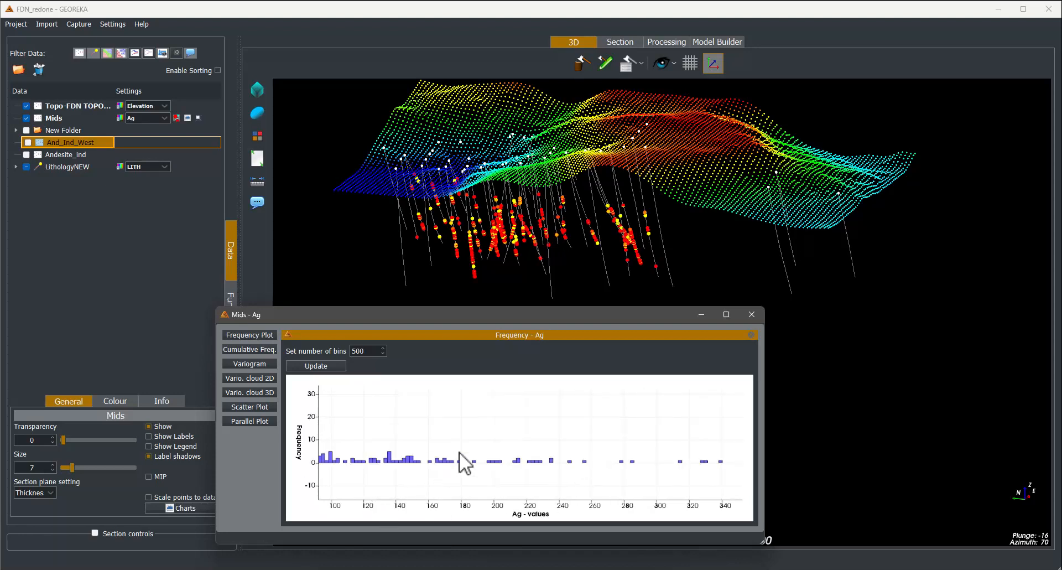
{"action": "left_click_drag", "start_coordinate": [421, 451], "coordinate": [543, 460]}
{"action": "scroll", "coordinate": [543, 460], "scroll_direction": "down", "scroll_amount": 1}
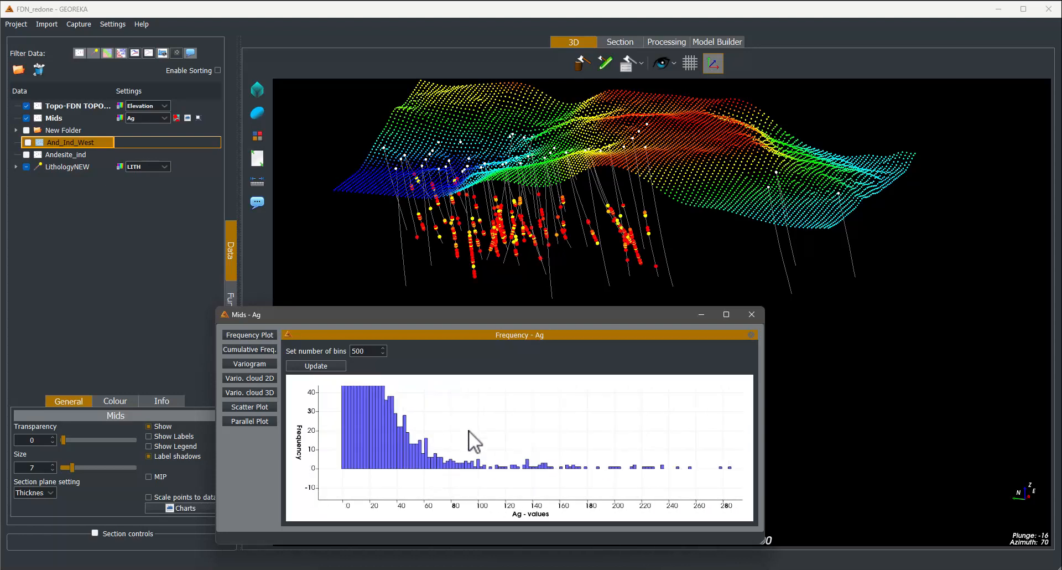
{"action": "scroll", "coordinate": [469, 429], "scroll_direction": "up", "scroll_amount": 1}
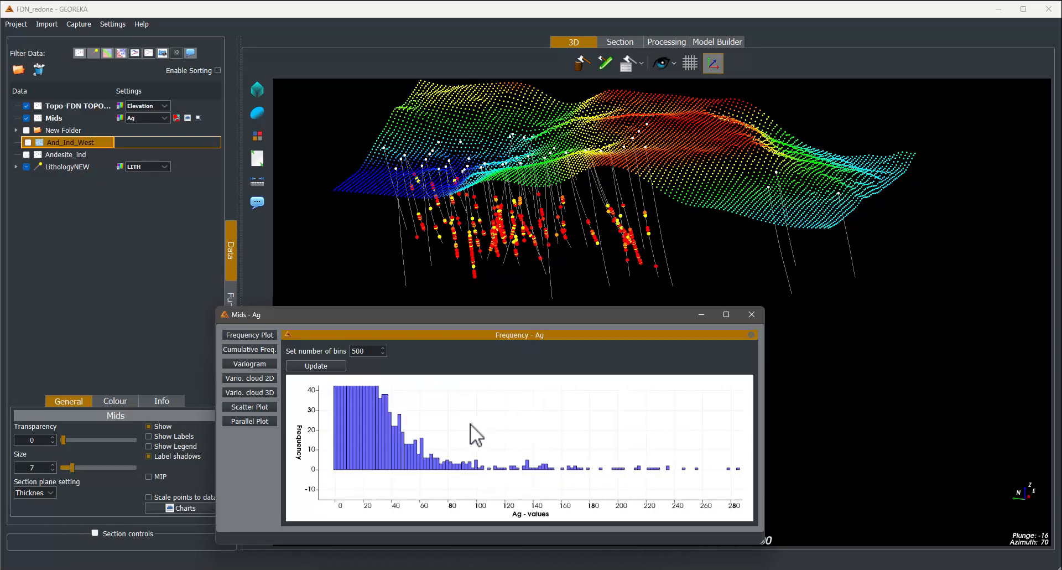
{"action": "scroll", "coordinate": [468, 423], "scroll_direction": "down", "scroll_amount": 3}
{"action": "scroll", "coordinate": [468, 423], "scroll_direction": "up", "scroll_amount": 2}
{"action": "left_click_drag", "start_coordinate": [485, 436], "coordinate": [466, 454]}
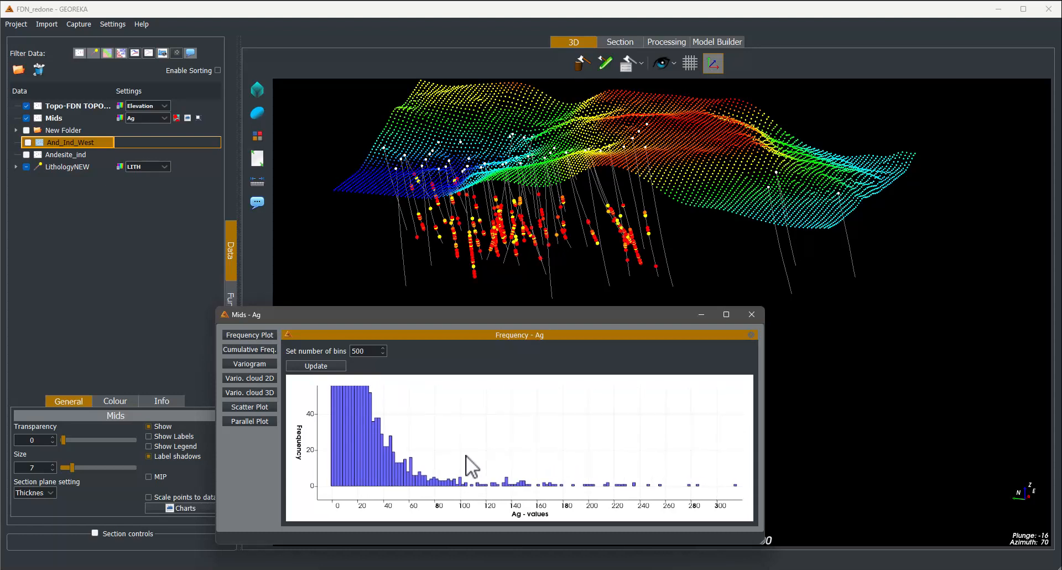
- Box-select the histogram bars for Ag values from about 100 upward
{"action": "mouse_move", "coordinate": [391, 455]}
{"action": "mouse_move", "coordinate": [344, 430]}
{"action": "mouse_move", "coordinate": [382, 486]}
{"action": "left_click_drag", "start_coordinate": [458, 430], "coordinate": [716, 495]}
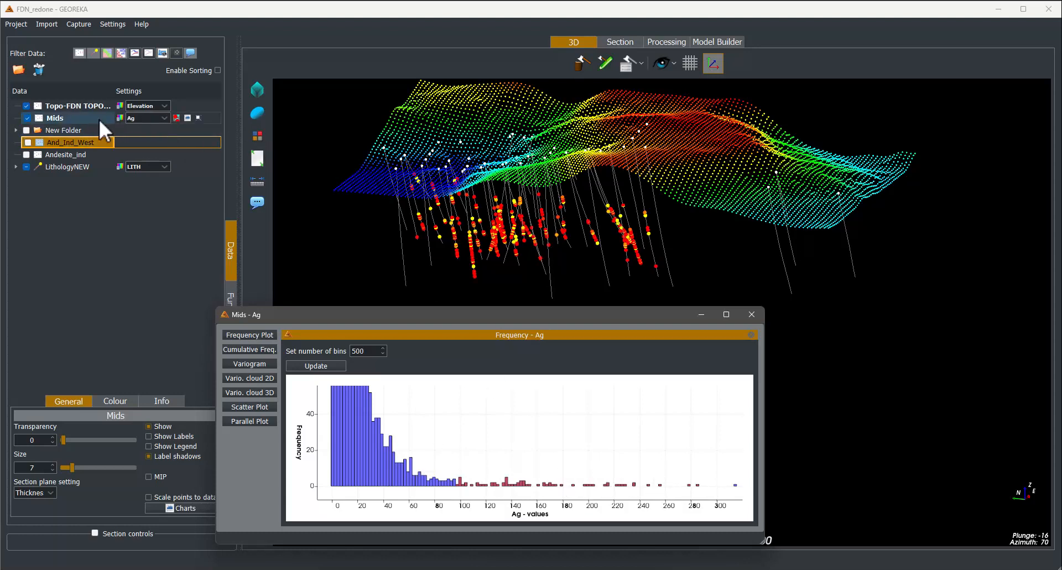
- Open the Mids selection settings and increase the display size of selected points
{"action": "left_click", "coordinate": [198, 117]}
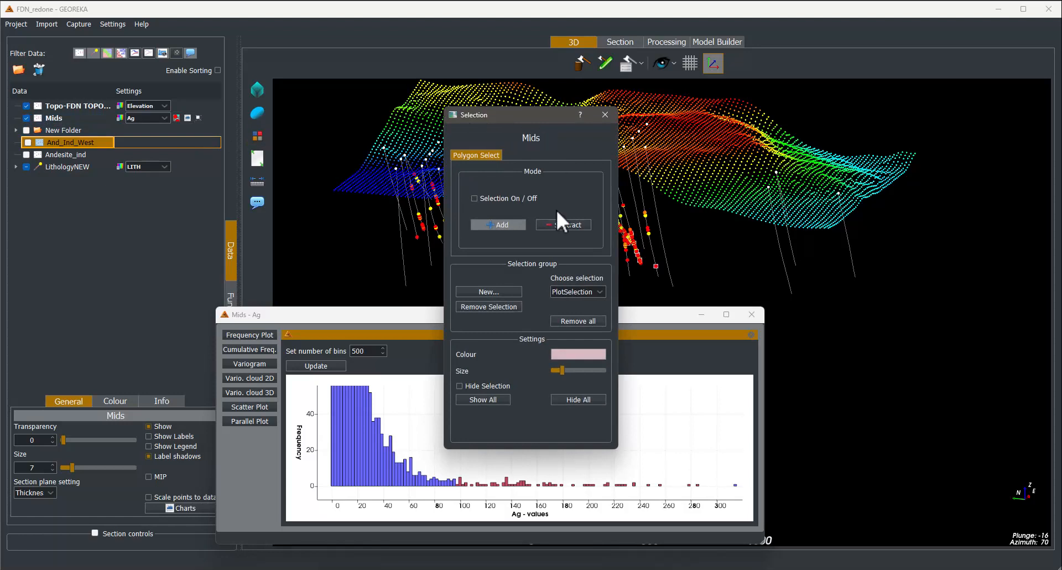
{"action": "left_click_drag", "start_coordinate": [508, 116], "coordinate": [935, 88]}
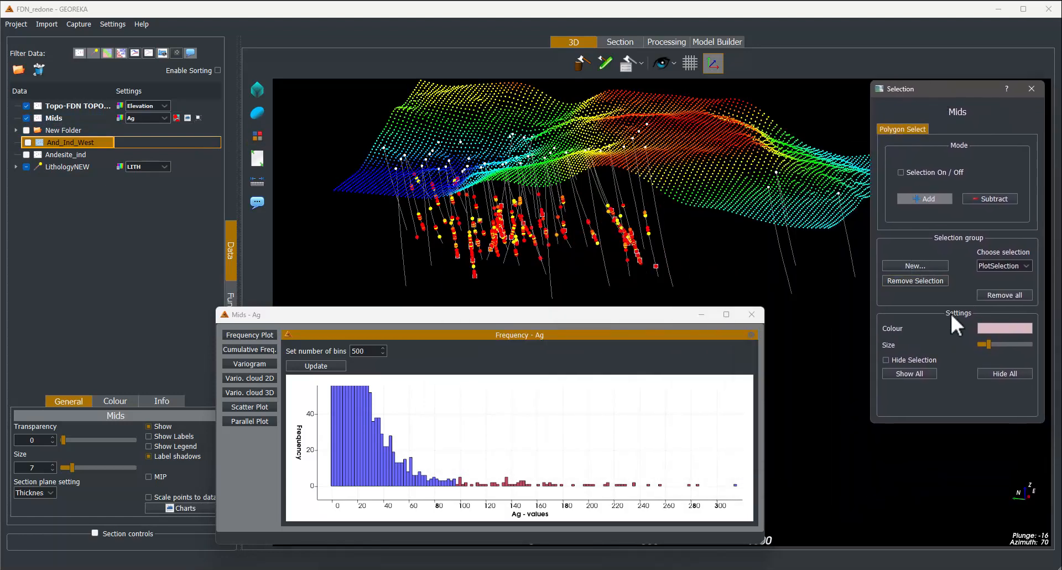
{"action": "left_click_drag", "start_coordinate": [989, 344], "coordinate": [1014, 345]}
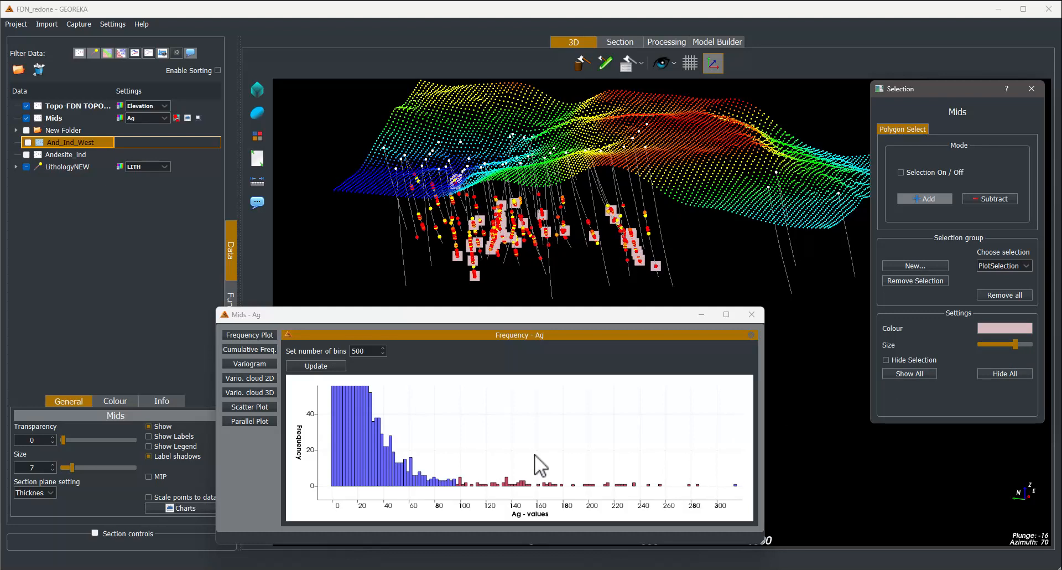
- Clear the selection and select the single histogram bar near Ag 60
{"action": "left_click_drag", "start_coordinate": [432, 423], "coordinate": [454, 447]}
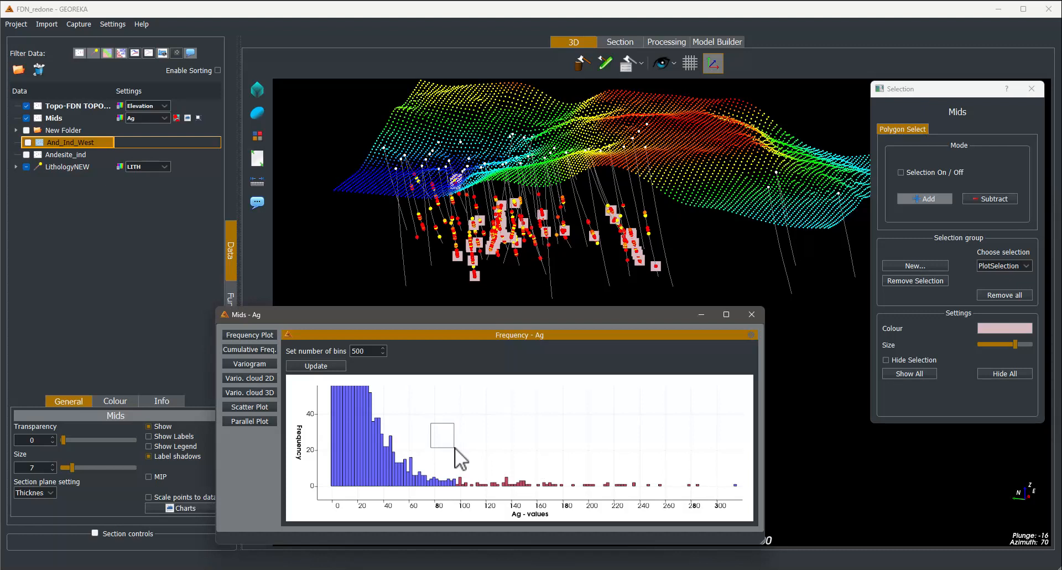
{"action": "left_click_drag", "start_coordinate": [455, 447], "coordinate": [454, 447]}
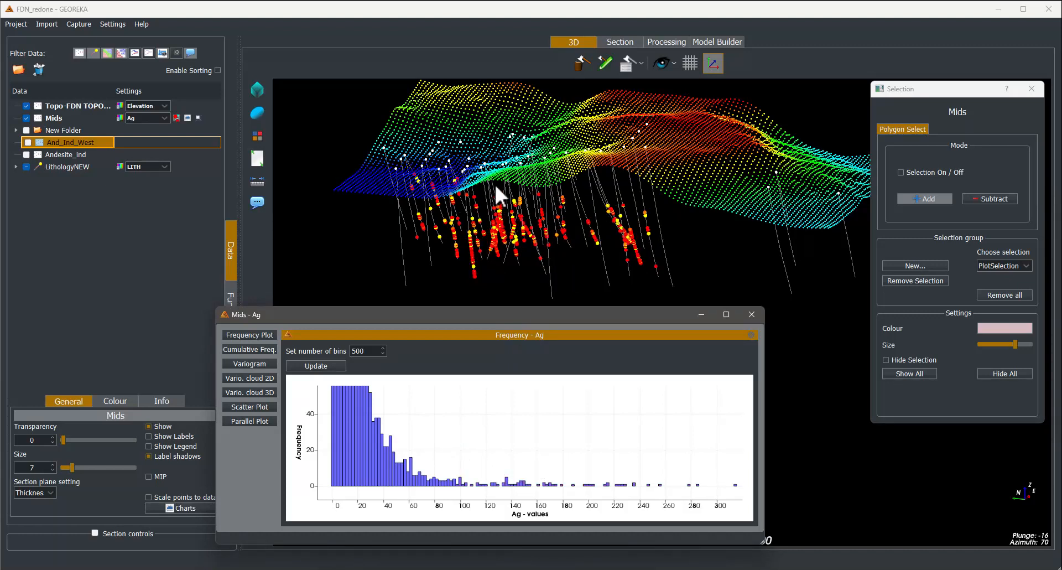
{"action": "left_click", "coordinate": [411, 465]}
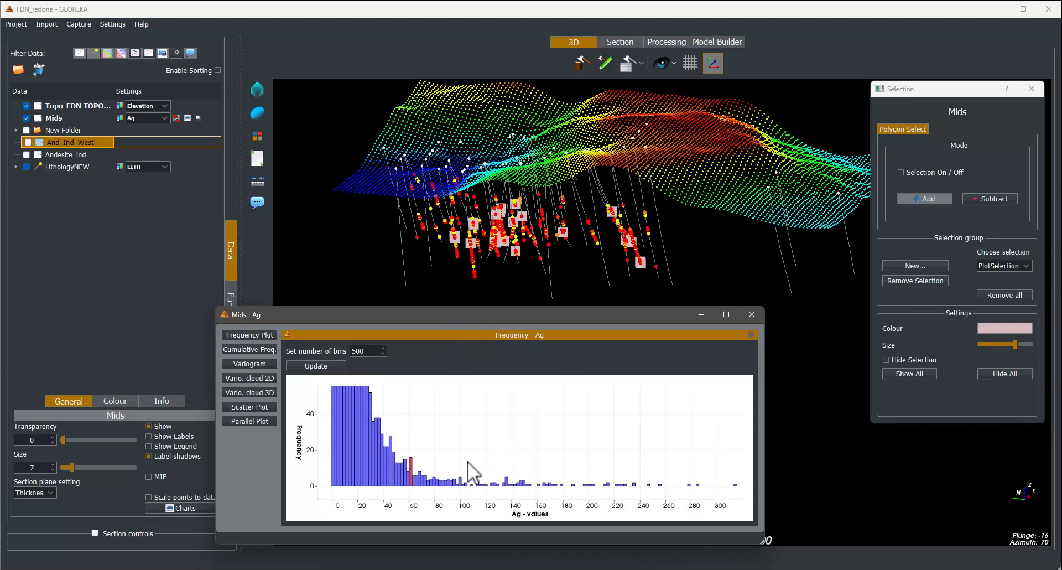
- Set the histogram to 100 bins and update the plot
{"action": "scroll", "coordinate": [470, 403], "scroll_direction": "down", "scroll_amount": 5}
{"action": "left_click_drag", "start_coordinate": [528, 429], "coordinate": [680, 482]}
{"action": "scroll", "coordinate": [451, 443], "scroll_direction": "down", "scroll_amount": 1}
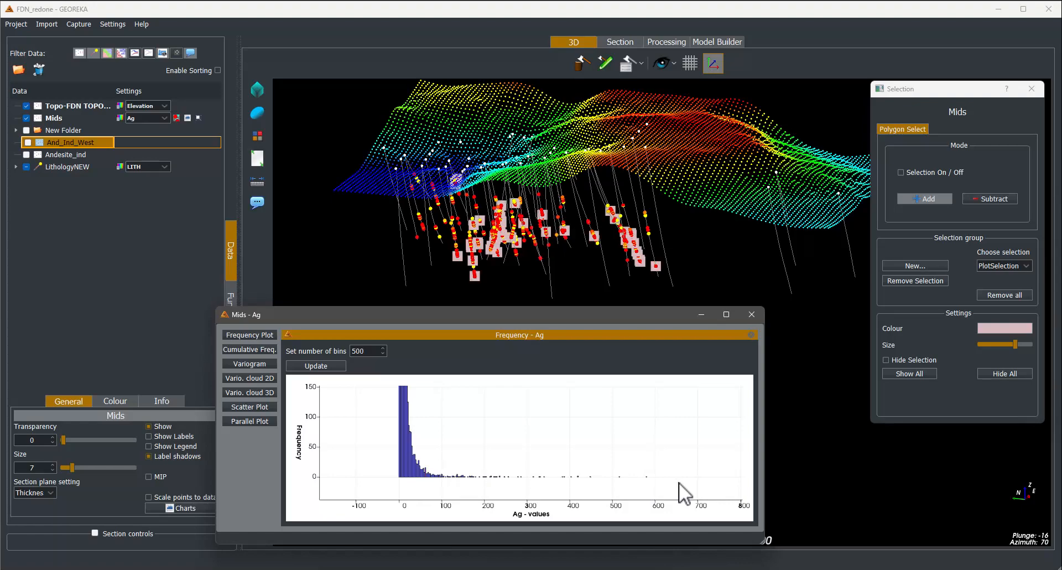
{"action": "mouse_move", "coordinate": [668, 246]}
{"action": "left_mouse_down"}
{"action": "mouse_move", "coordinate": [612, 256]}
{"action": "mouse_move", "coordinate": [474, 242]}
{"action": "mouse_move", "coordinate": [465, 220]}
{"action": "mouse_move", "coordinate": [653, 258]}
{"action": "left_mouse_up"}
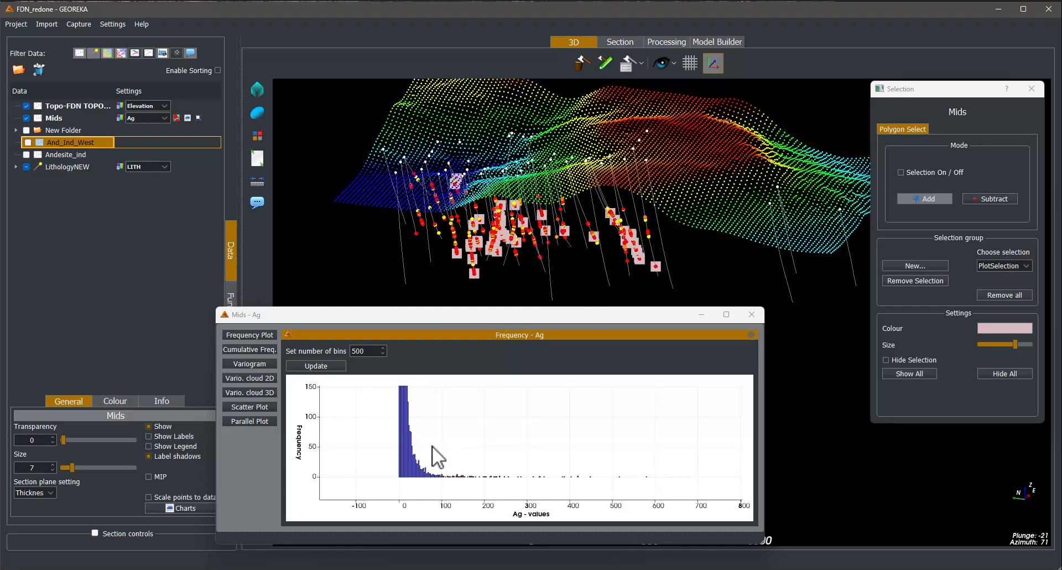
{"action": "left_click_drag", "start_coordinate": [432, 446], "coordinate": [378, 458]}
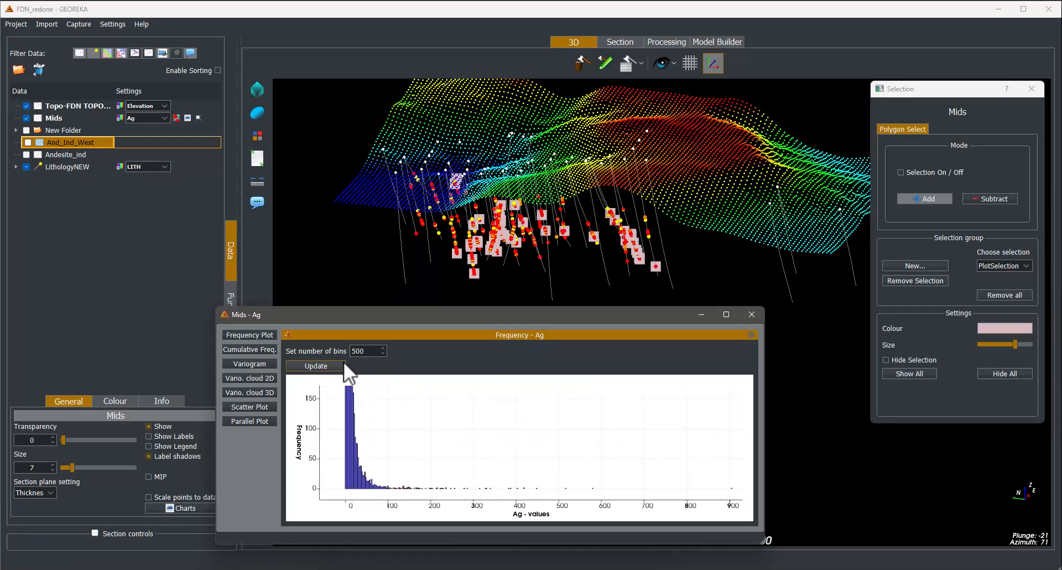
{"action": "double_click", "coordinate": [369, 353]}
{"action": "type", "text": "100"}
{"action": "left_click", "coordinate": [319, 365]}
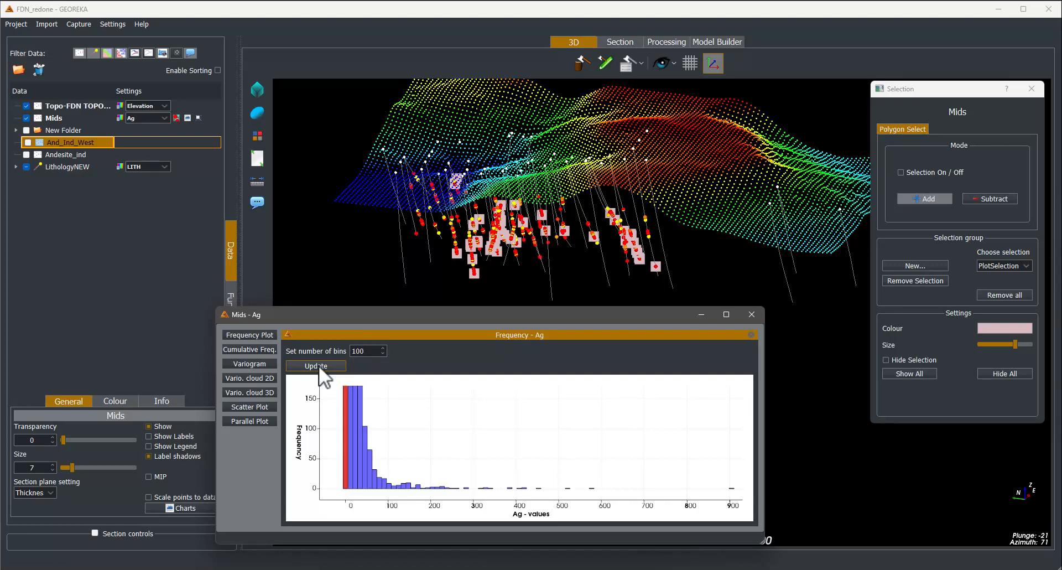
- Try box-selecting ranges of bars in the 100-bin Ag histogram
{"action": "scroll", "coordinate": [427, 427], "scroll_direction": "down", "scroll_amount": 2}
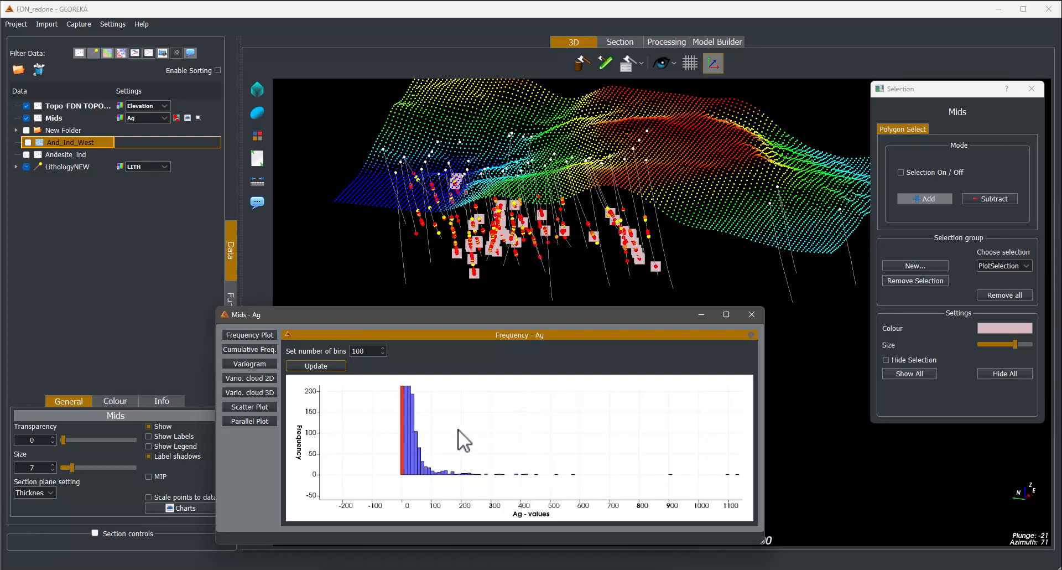
{"action": "left_click_drag", "start_coordinate": [406, 458], "coordinate": [399, 461]}
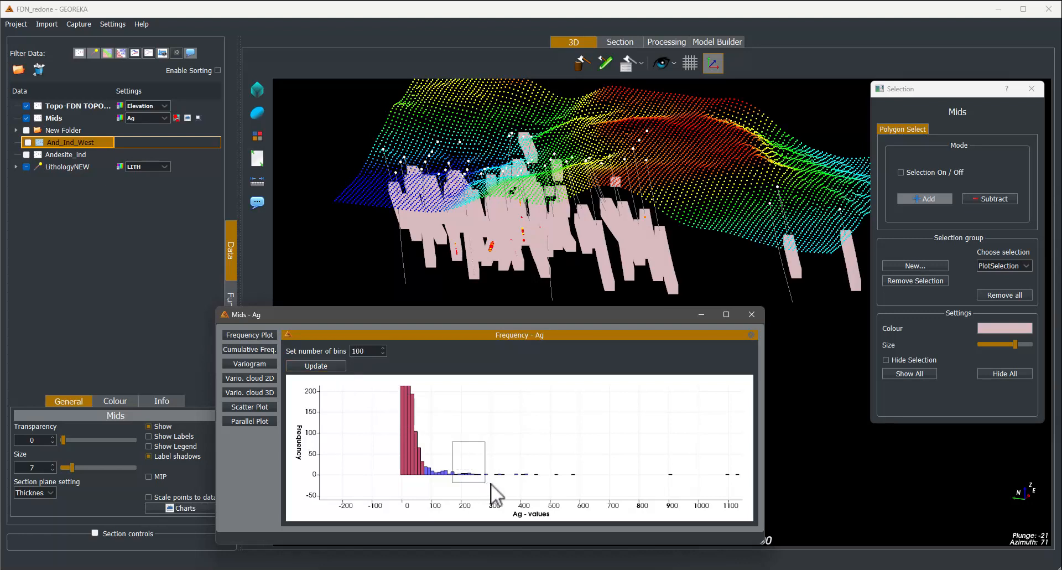
{"action": "left_click_drag", "start_coordinate": [490, 484], "coordinate": [509, 486]}
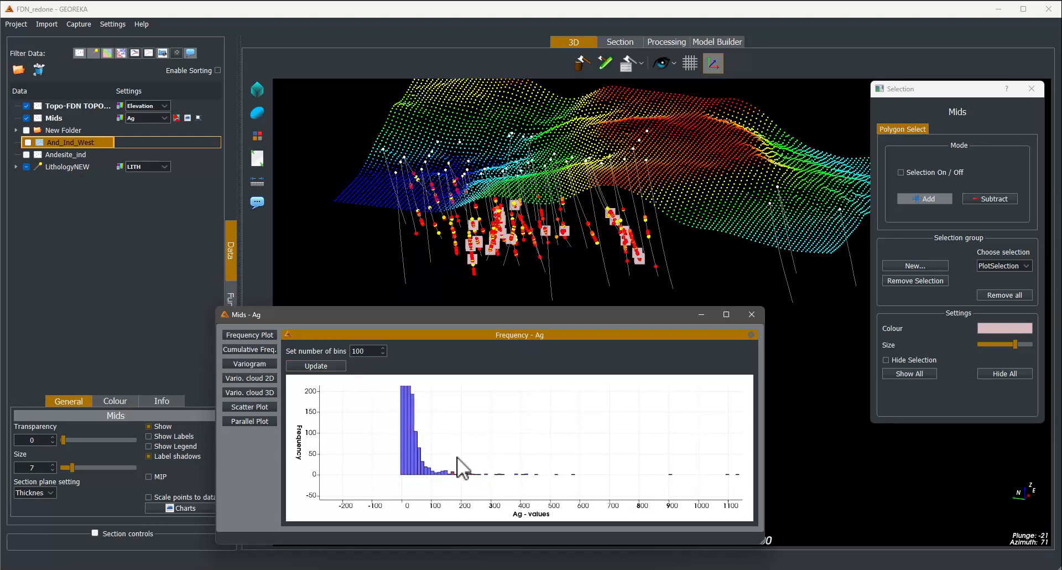
- Set the frequency histogram to 1000 bins and update the plot, zooming into the low Ag values
{"action": "scroll", "coordinate": [467, 458], "scroll_direction": "down", "scroll_amount": 1}
{"action": "double_click", "coordinate": [366, 352]}
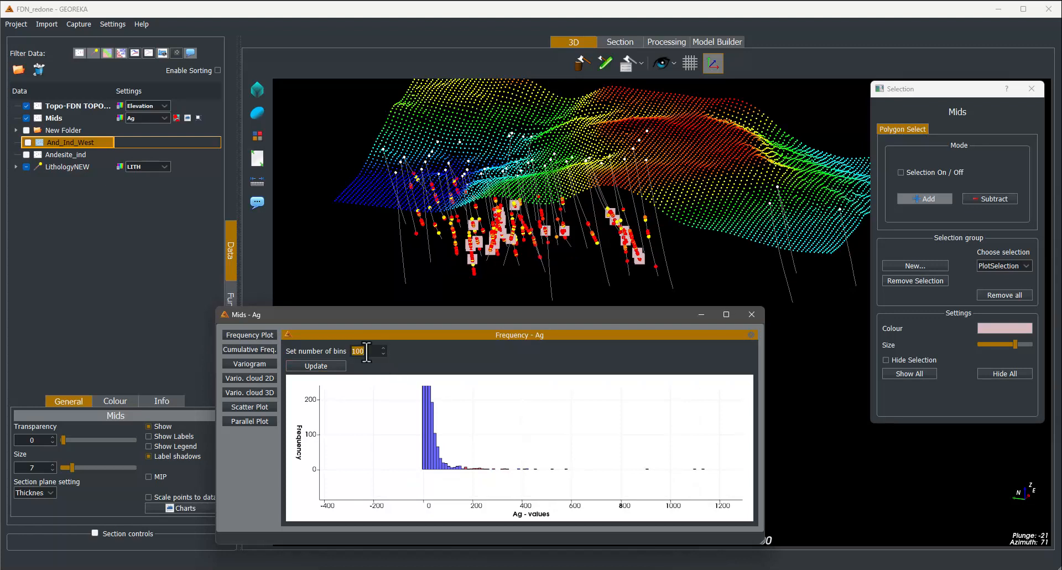
{"action": "left_click", "coordinate": [366, 352]}
{"action": "type", "text": "0"}
{"action": "left_click", "coordinate": [329, 364]}
{"action": "left_click_drag", "start_coordinate": [546, 448], "coordinate": [494, 461]}
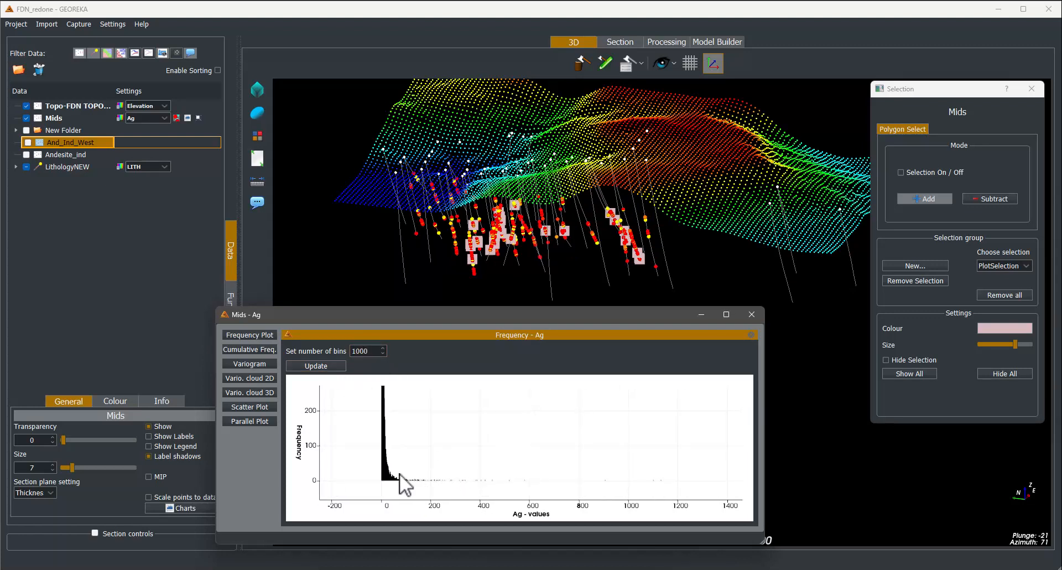
{"action": "mouse_move", "coordinate": [399, 474]}
{"action": "left_mouse_down"}
{"action": "mouse_move", "coordinate": [590, 490]}
{"action": "mouse_move", "coordinate": [676, 483]}
{"action": "mouse_move", "coordinate": [457, 482]}
{"action": "mouse_move", "coordinate": [556, 390]}
{"action": "mouse_move", "coordinate": [479, 429]}
{"action": "mouse_move", "coordinate": [356, 438]}
{"action": "mouse_move", "coordinate": [603, 483]}
{"action": "mouse_move", "coordinate": [371, 421]}
{"action": "mouse_move", "coordinate": [403, 446]}
{"action": "mouse_move", "coordinate": [416, 484]}
{"action": "mouse_move", "coordinate": [400, 476]}
{"action": "left_mouse_up"}
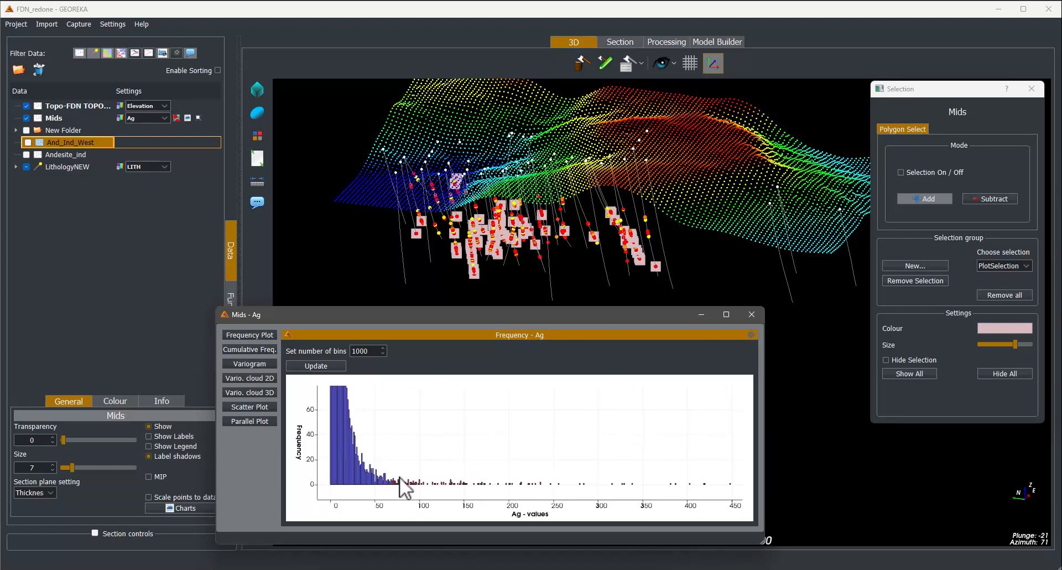
- Create a cumulative frequency plot of Ag with 1000 bins
{"action": "left_click", "coordinate": [244, 351]}
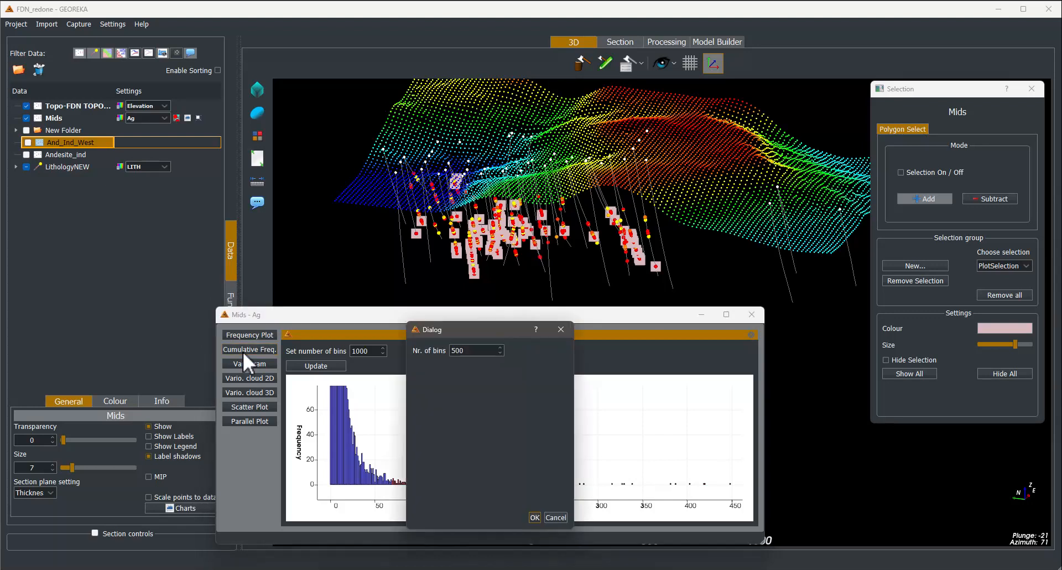
{"action": "double_click", "coordinate": [470, 349]}
{"action": "type", "text": "1000"}
{"action": "left_click", "coordinate": [535, 518]}
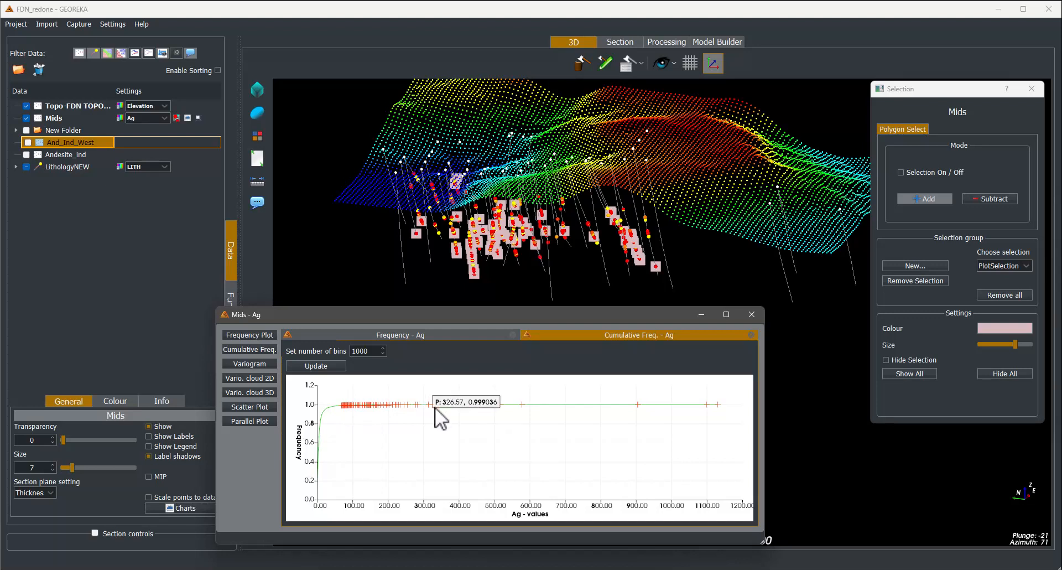
- Compare the frequency histogram and cumulative frequency plot by switching between their tabs
{"action": "mouse_move", "coordinate": [467, 405]}
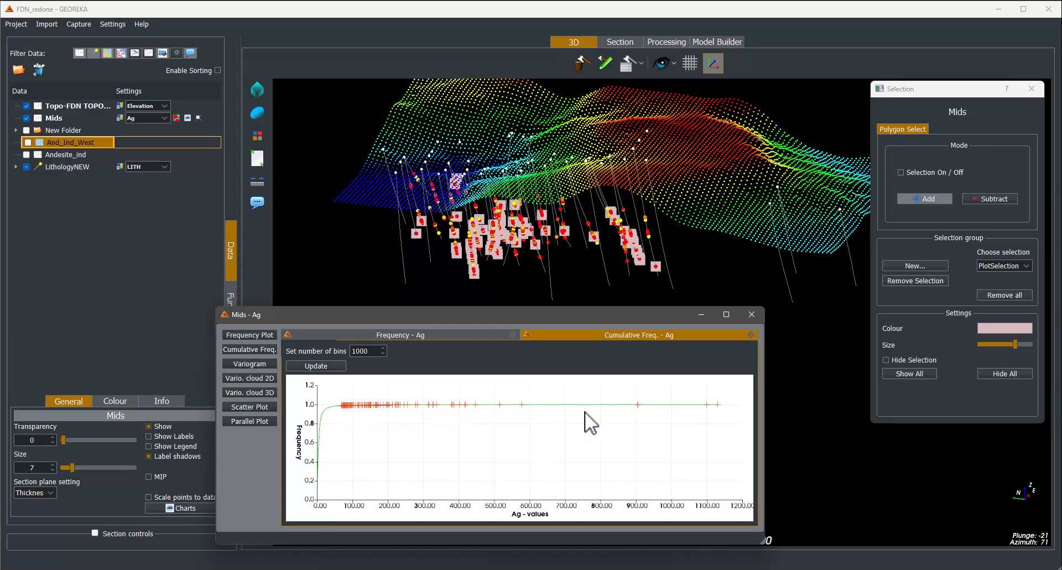
{"action": "left_click", "coordinate": [340, 332]}
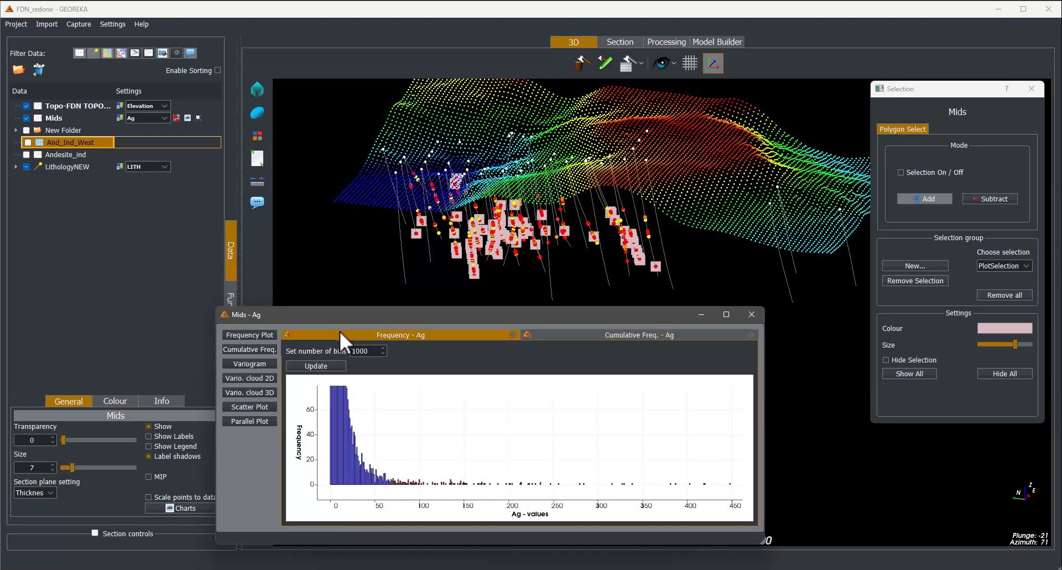
{"action": "mouse_move", "coordinate": [418, 486]}
{"action": "left_click", "coordinate": [539, 332]}
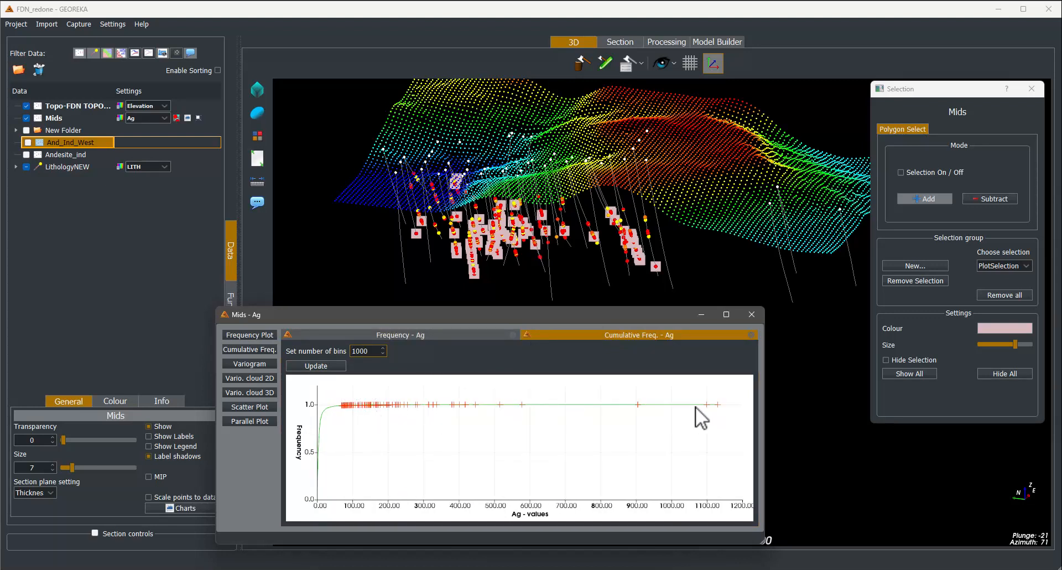
{"action": "left_click_drag", "start_coordinate": [423, 437], "coordinate": [444, 433]}
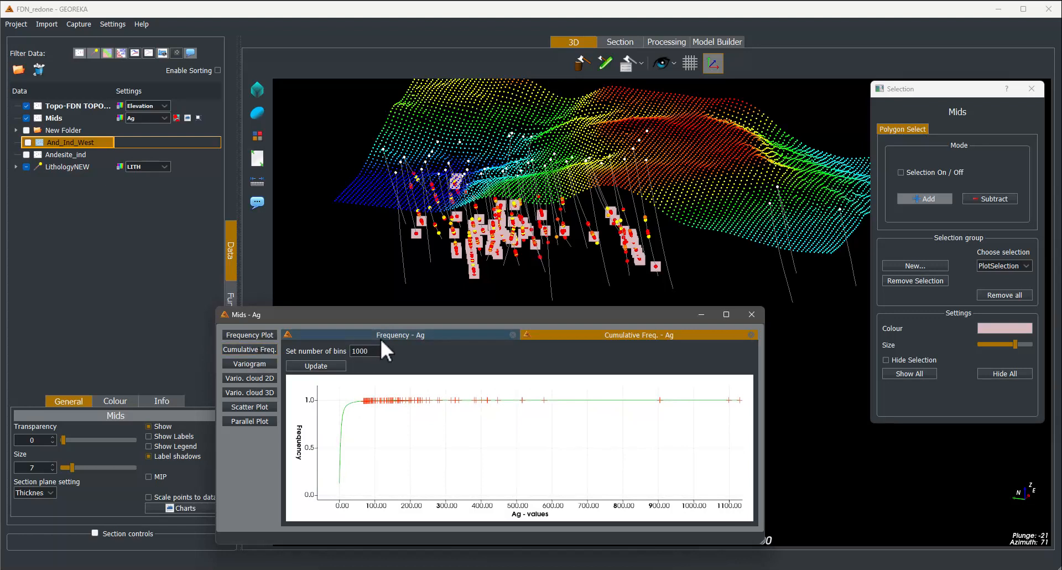
{"action": "left_click", "coordinate": [431, 333]}
{"action": "left_click", "coordinate": [569, 332]}
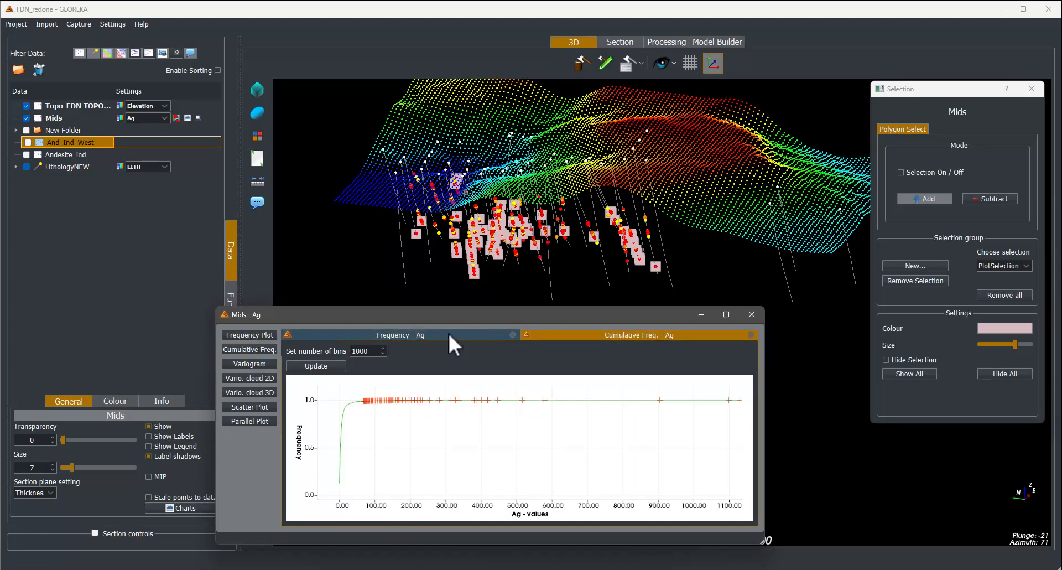
- Compute an experimental variogram with a maximum distance of 300 and a lag distance of 25 and inspect it
{"action": "left_click", "coordinate": [253, 364]}
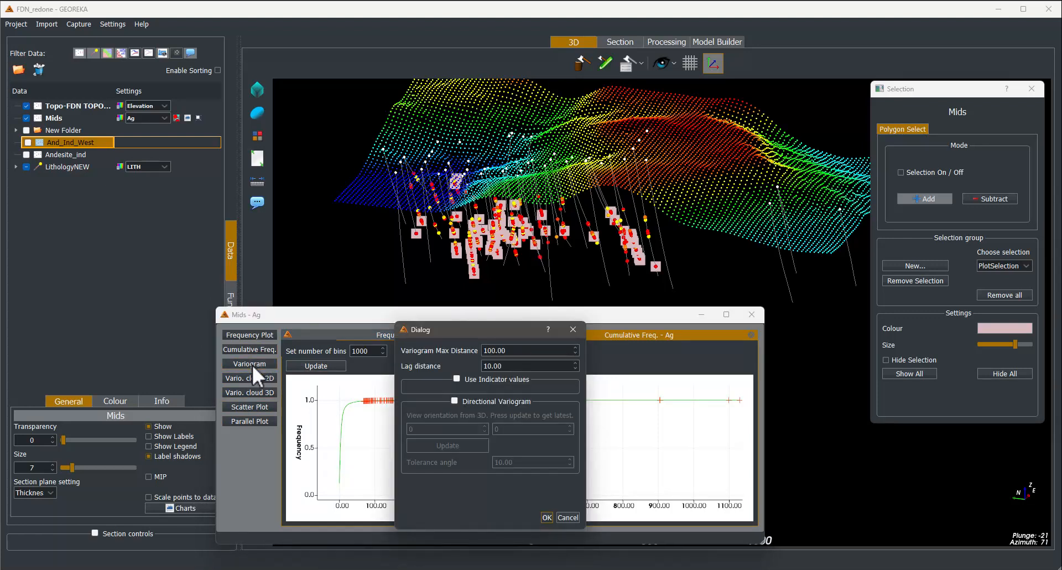
{"action": "triple_click", "coordinate": [510, 355]}
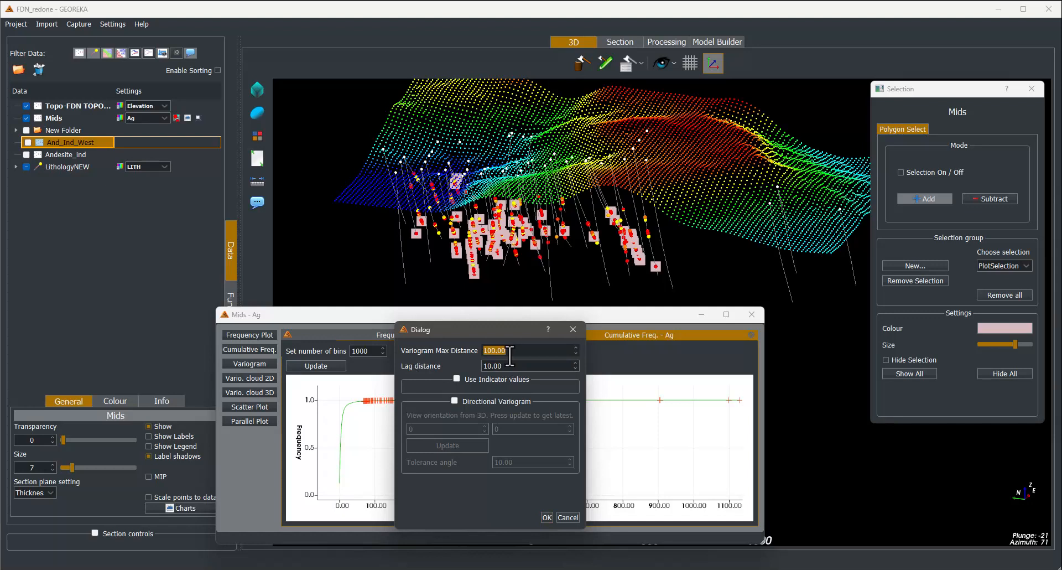
{"action": "type", "text": "300"}
{"action": "key", "text": "Tab"}
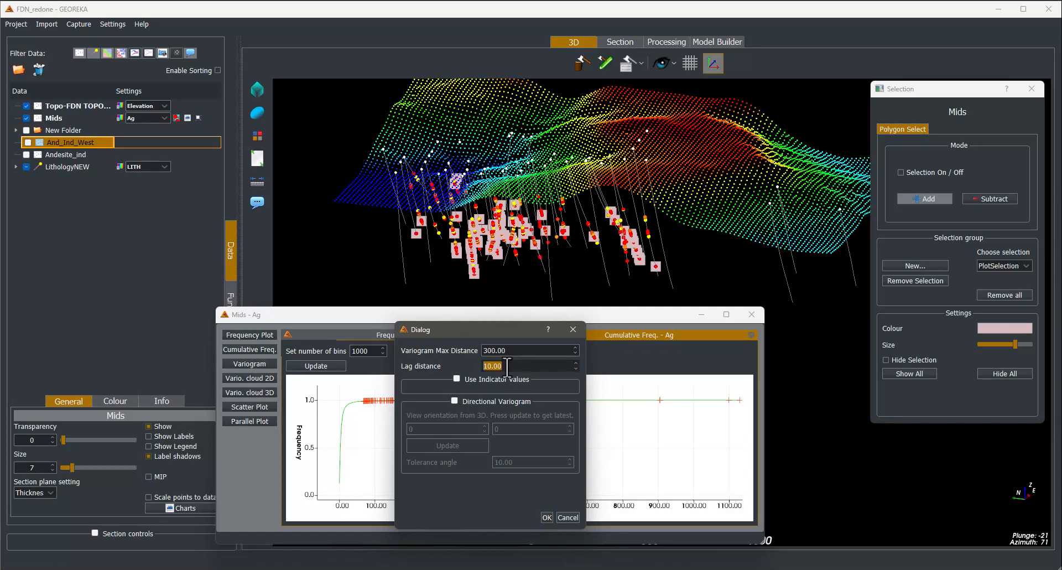
{"action": "type", "text": "25"}
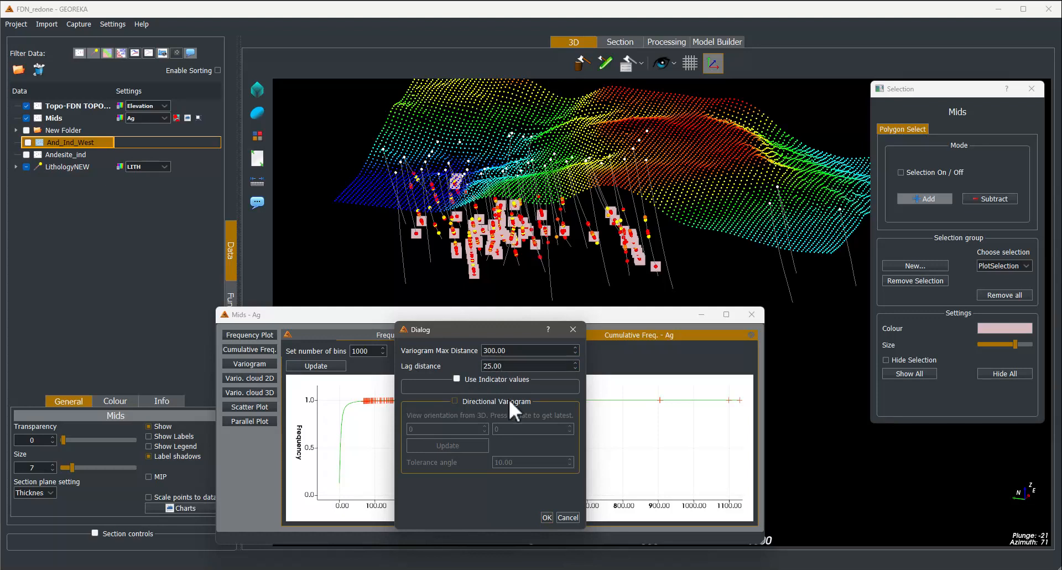
{"action": "left_click", "coordinate": [546, 518]}
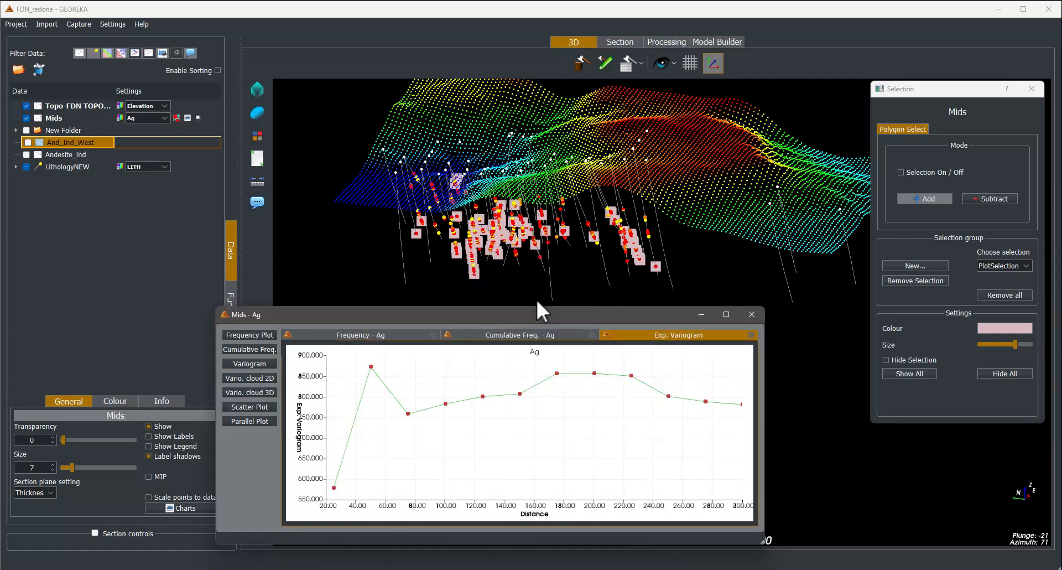
{"action": "scroll", "coordinate": [507, 444], "scroll_direction": "down", "scroll_amount": 2}
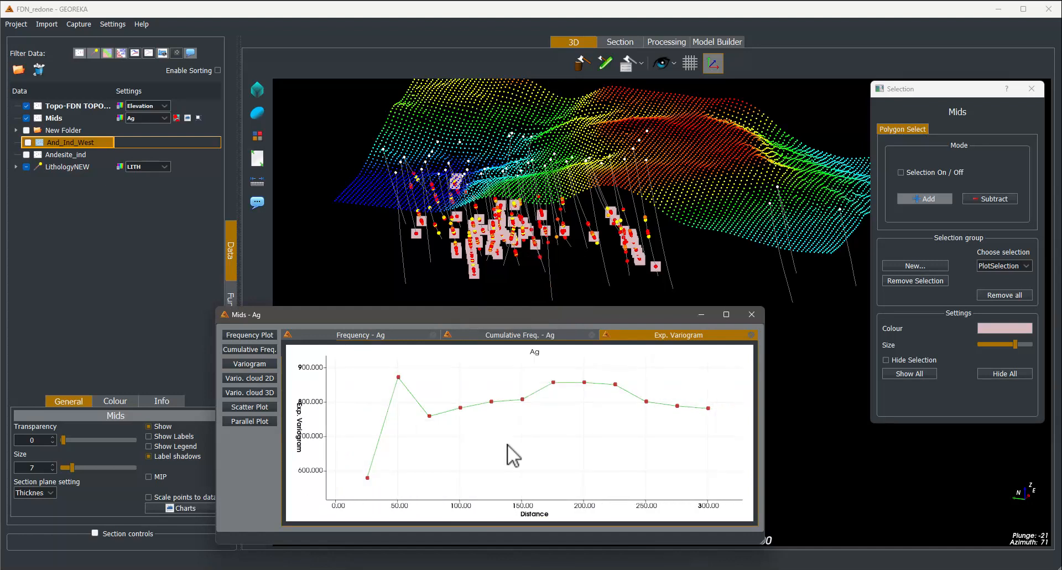
{"action": "left_click_drag", "start_coordinate": [507, 443], "coordinate": [476, 450]}
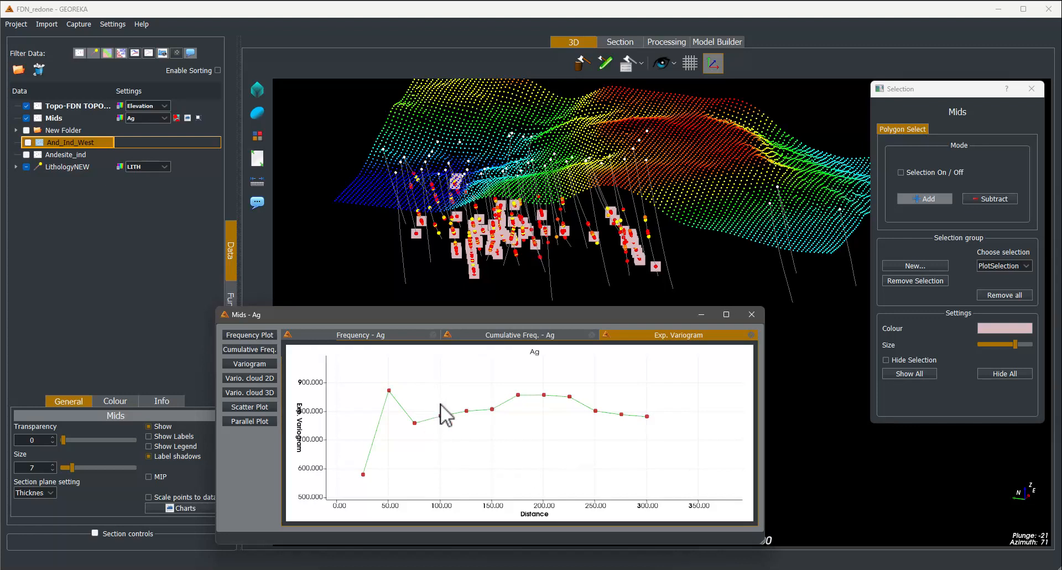
{"action": "left_click_drag", "start_coordinate": [446, 406], "coordinate": [485, 421]}
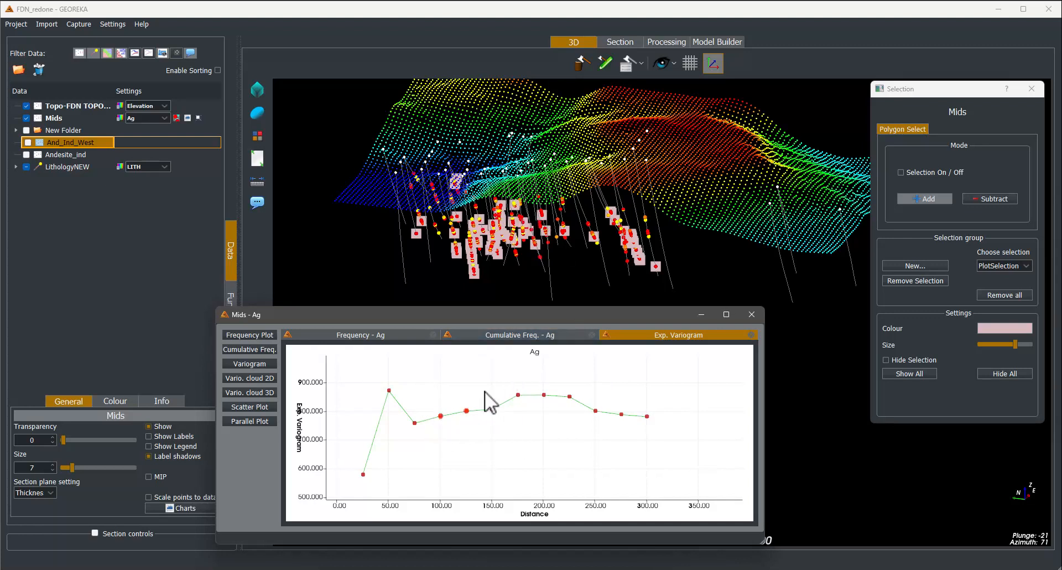
{"action": "left_click_drag", "start_coordinate": [504, 408], "coordinate": [612, 433]}
{"action": "left_click", "coordinate": [540, 441]}
- Generate 2D and 3D variogram clouds using the 300 maximum distance and 25 lag distance
{"action": "left_click", "coordinate": [256, 378]}
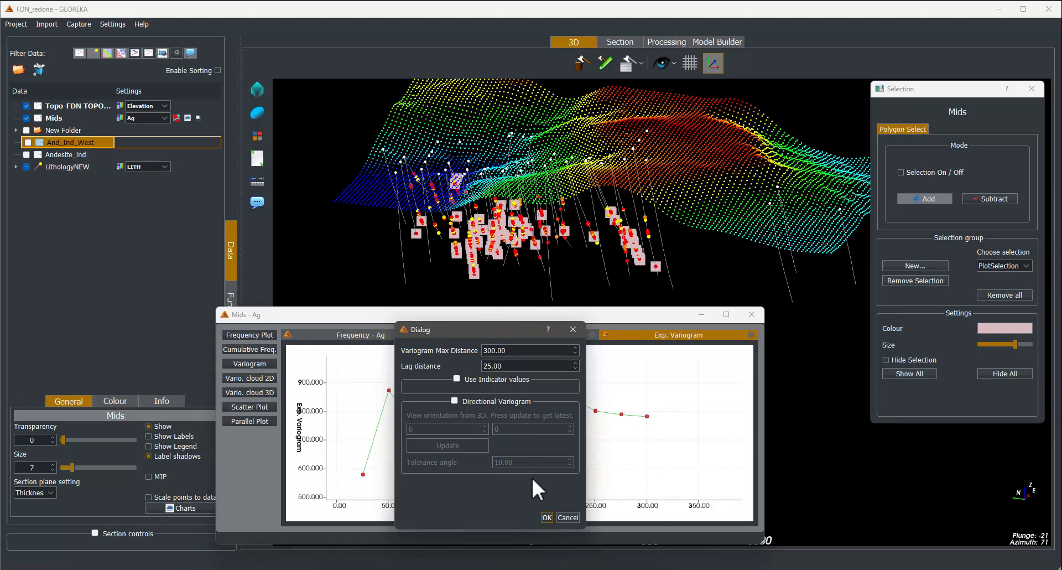
{"action": "left_click", "coordinate": [546, 517]}
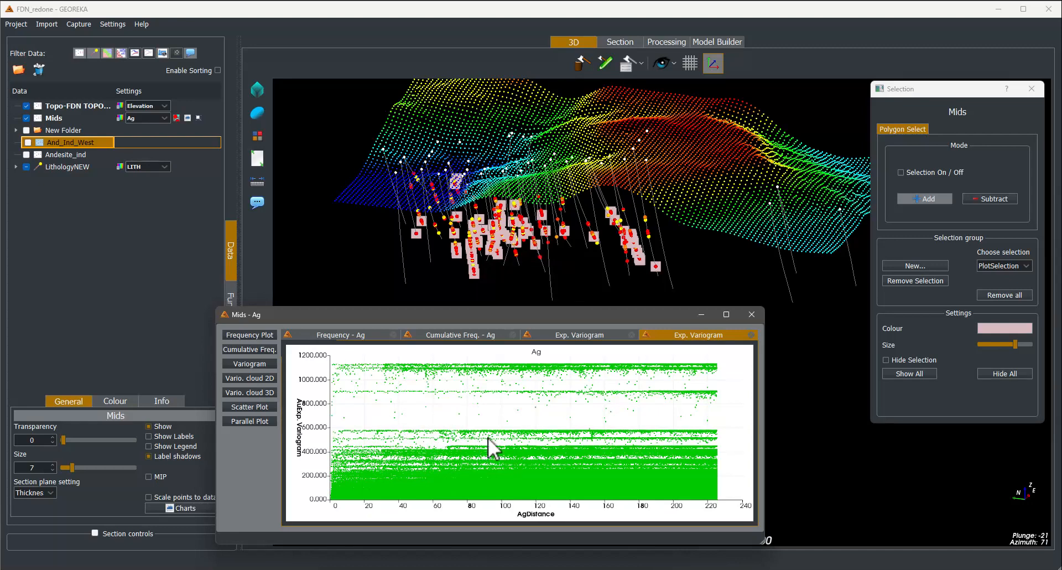
{"action": "left_click", "coordinate": [259, 392]}
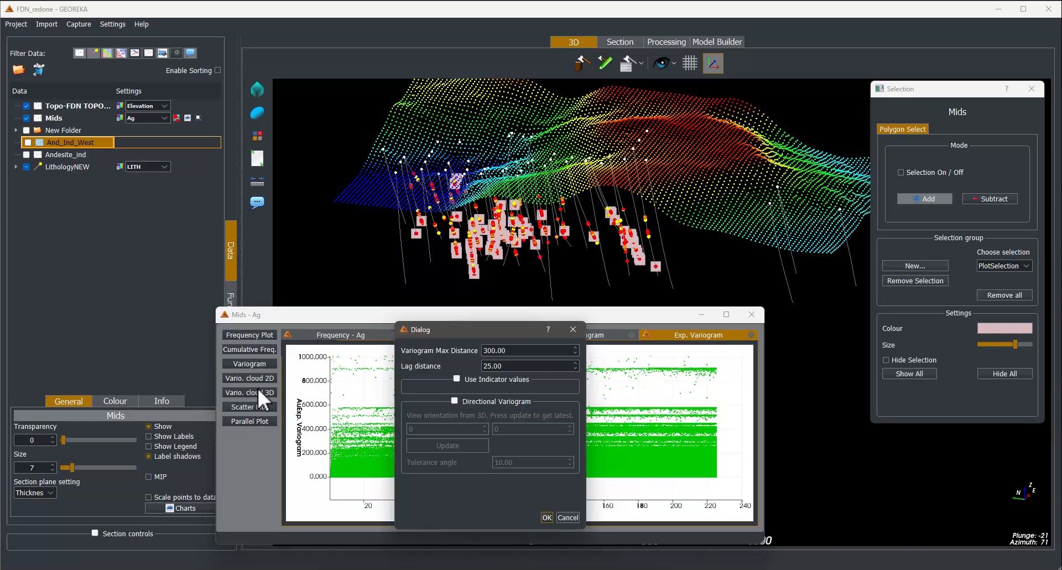
{"action": "left_click", "coordinate": [546, 518]}
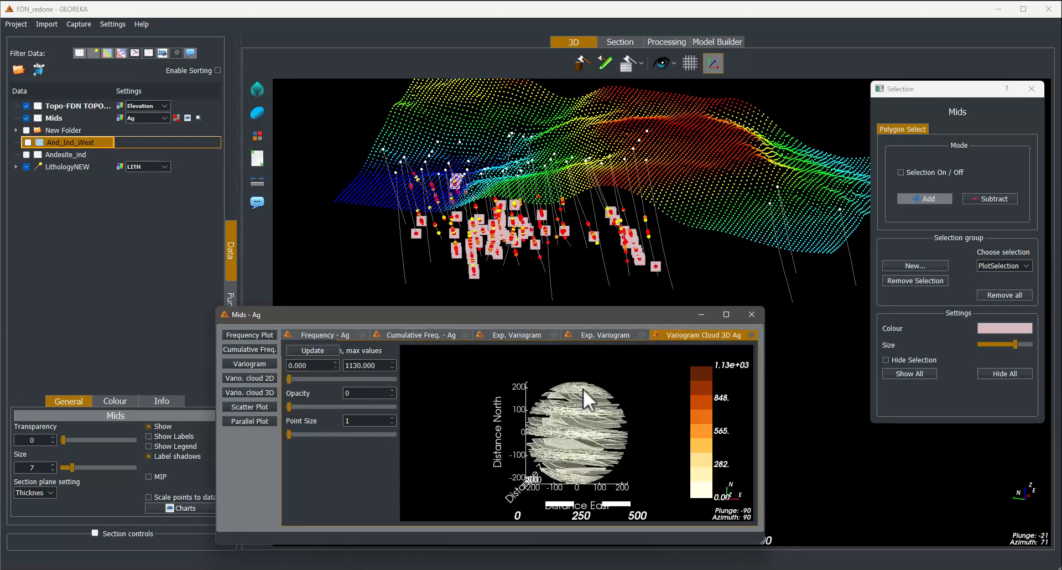
- Close the 2D variogram cloud tab and raise the 3D variogram cloud's opacity to 98
{"action": "left_click", "coordinate": [610, 333]}
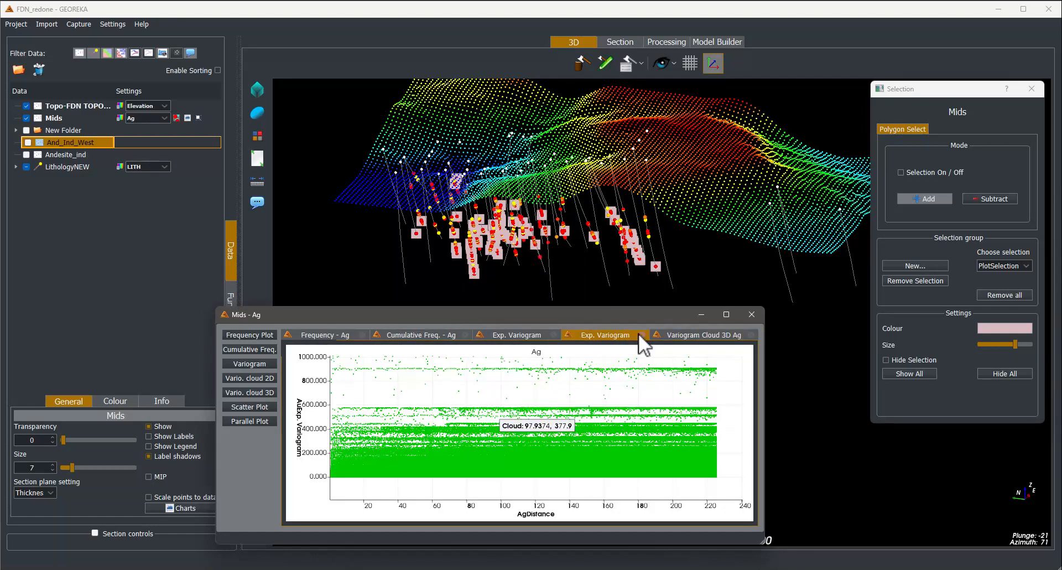
{"action": "left_click", "coordinate": [640, 334]}
{"action": "mouse_move", "coordinate": [570, 446]}
{"action": "left_mouse_down"}
{"action": "mouse_move", "coordinate": [610, 447]}
{"action": "mouse_move", "coordinate": [600, 380]}
{"action": "mouse_move", "coordinate": [474, 395]}
{"action": "mouse_move", "coordinate": [581, 424]}
{"action": "mouse_move", "coordinate": [705, 404]}
{"action": "mouse_move", "coordinate": [576, 427]}
{"action": "left_mouse_up"}
{"action": "scroll", "coordinate": [576, 427], "scroll_direction": "up", "scroll_amount": 5}
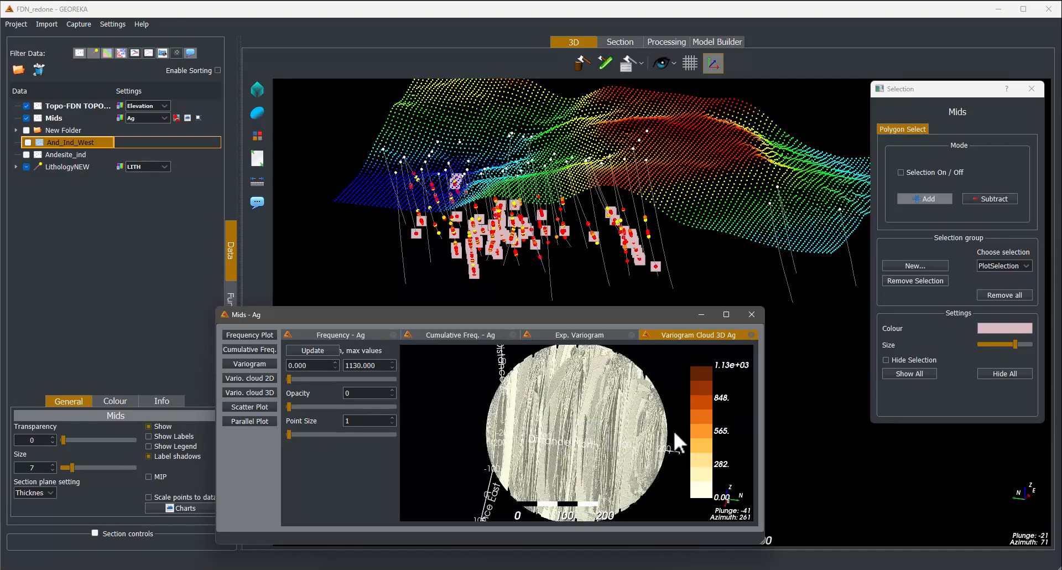
{"action": "left_click_drag", "start_coordinate": [675, 433], "coordinate": [576, 471]}
{"action": "left_click_drag", "start_coordinate": [582, 420], "coordinate": [552, 443]}
{"action": "scroll", "coordinate": [552, 444], "scroll_direction": "down", "scroll_amount": 2}
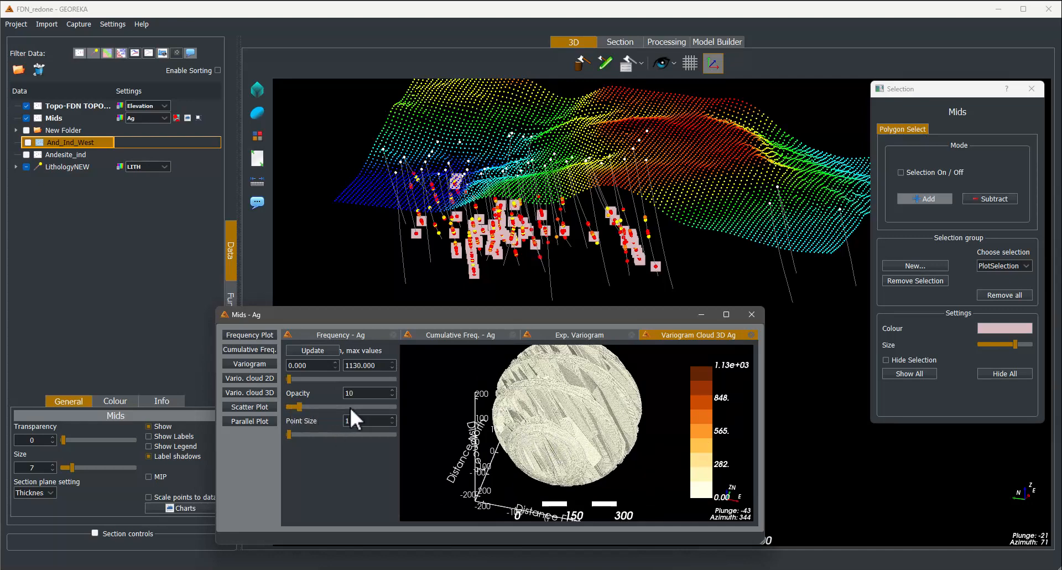
{"action": "left_click", "coordinate": [370, 407]}
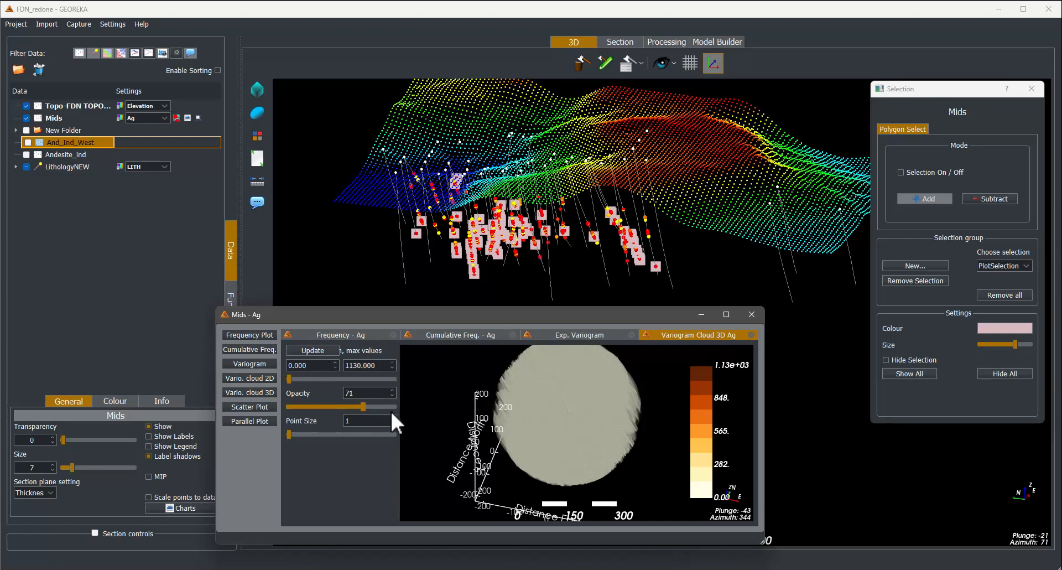
{"action": "left_click", "coordinate": [390, 407]}
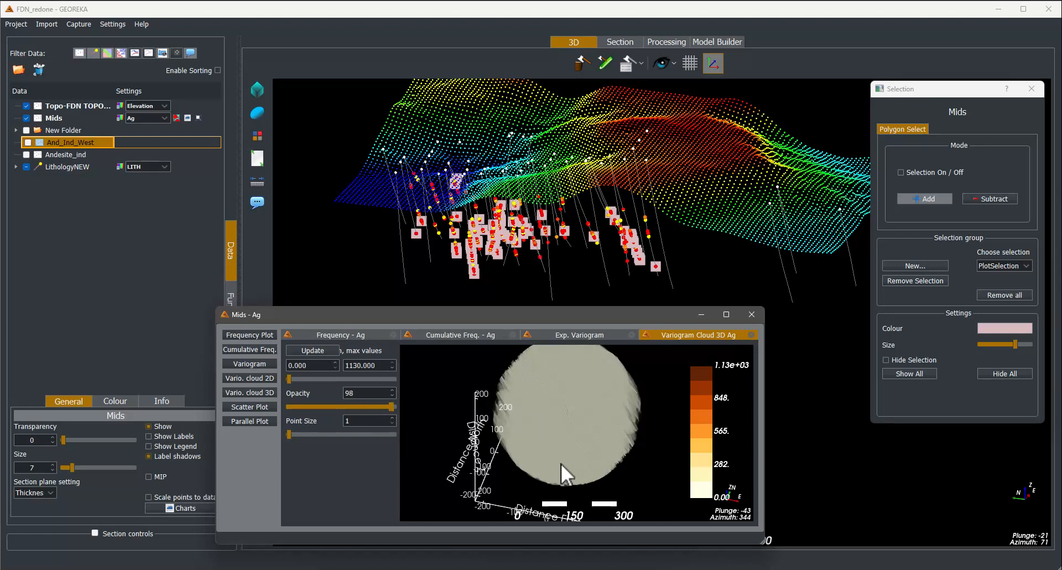
- Set the 3D variogram cloud's maximum value to 1 and update the cloud
{"action": "left_click_drag", "start_coordinate": [375, 365], "coordinate": [365, 365]}
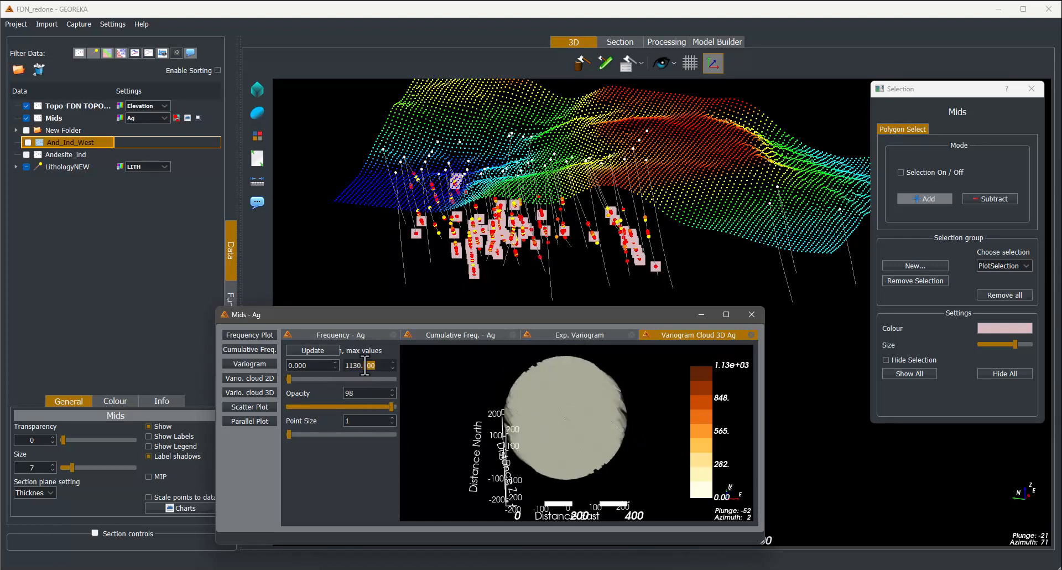
{"action": "double_click", "coordinate": [365, 366]}
{"action": "type", "text": "1"}
{"action": "left_click", "coordinate": [300, 349]}
{"action": "left_click_drag", "start_coordinate": [596, 462], "coordinate": [606, 472]}
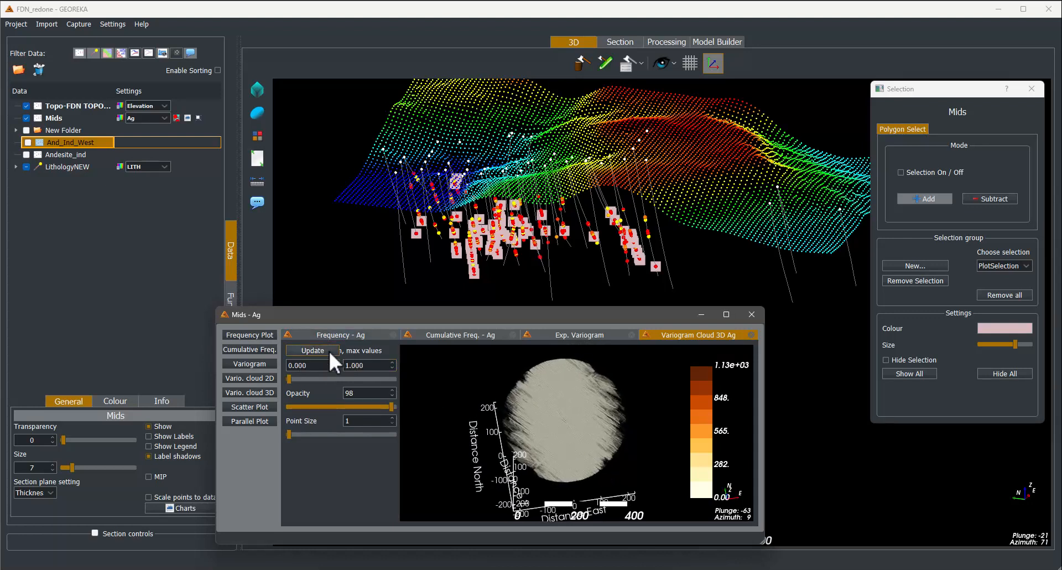
{"action": "left_click_drag", "start_coordinate": [619, 430], "coordinate": [475, 417]}
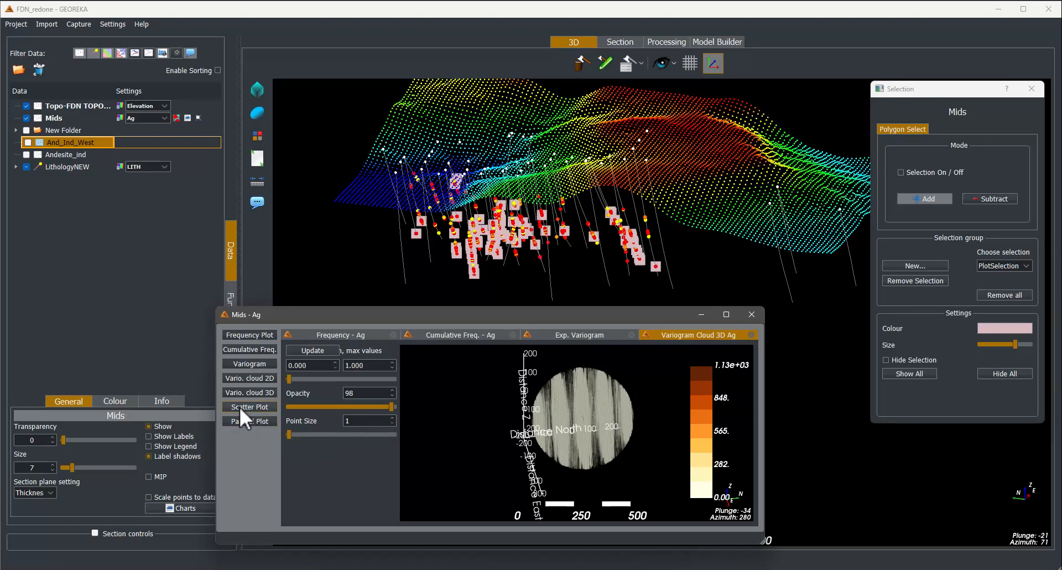
- Close the 3D variogram cloud and create a scatter plot of Ag against Au
{"action": "left_click", "coordinate": [751, 334]}
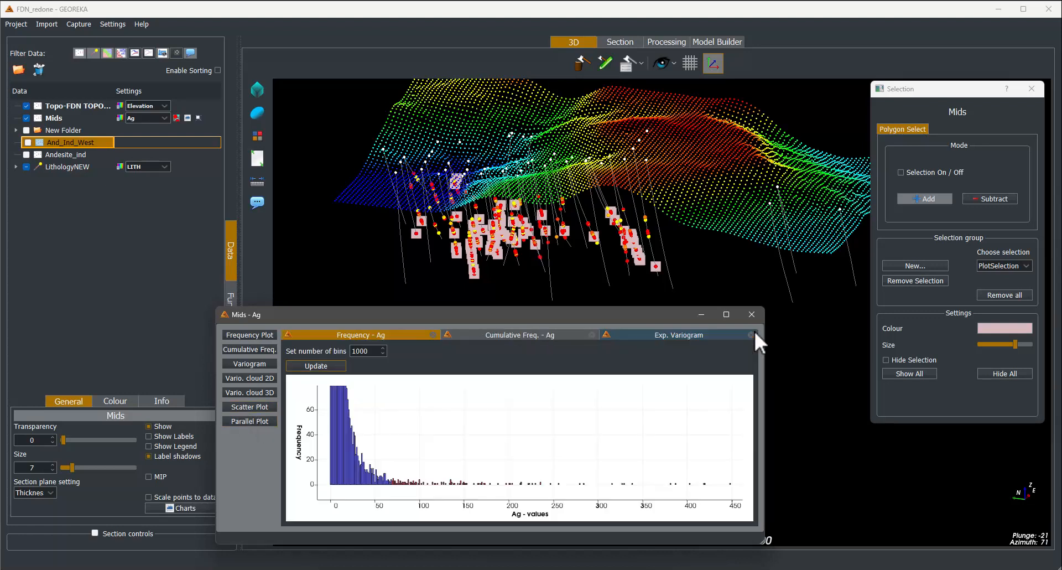
{"action": "left_click", "coordinate": [250, 407]}
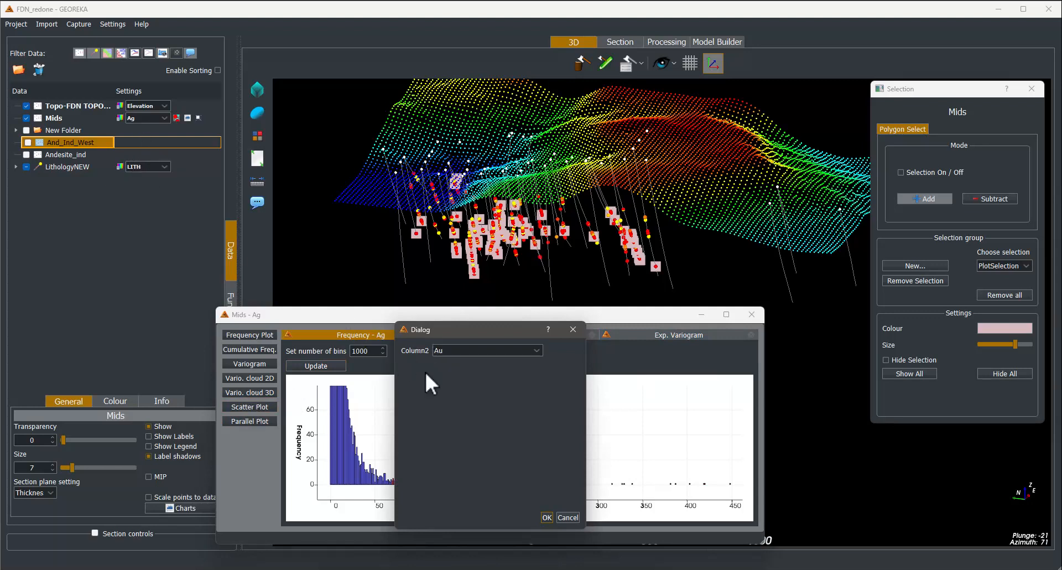
{"action": "left_click", "coordinate": [463, 350]}
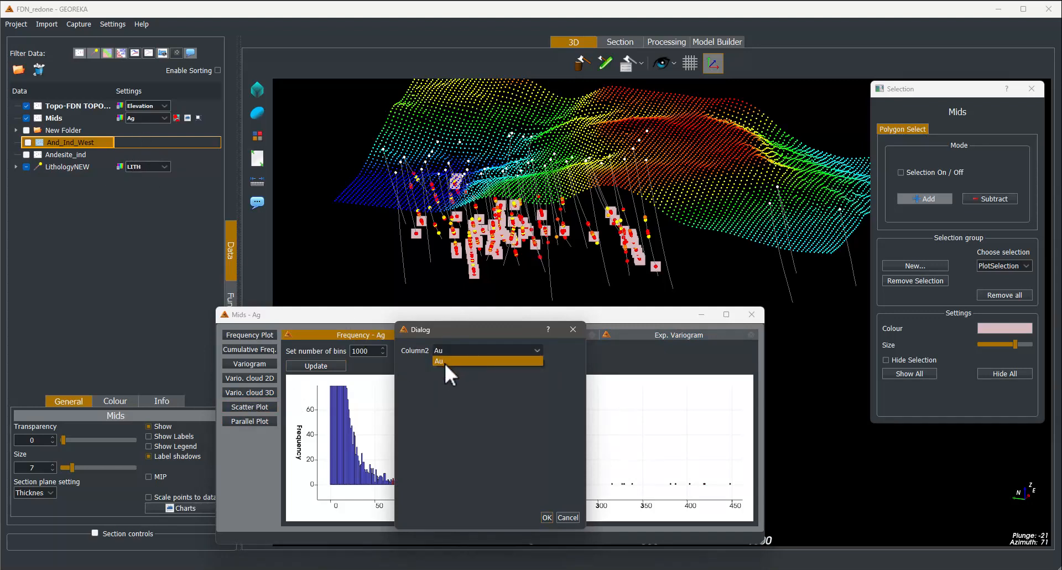
{"action": "left_click", "coordinate": [443, 360]}
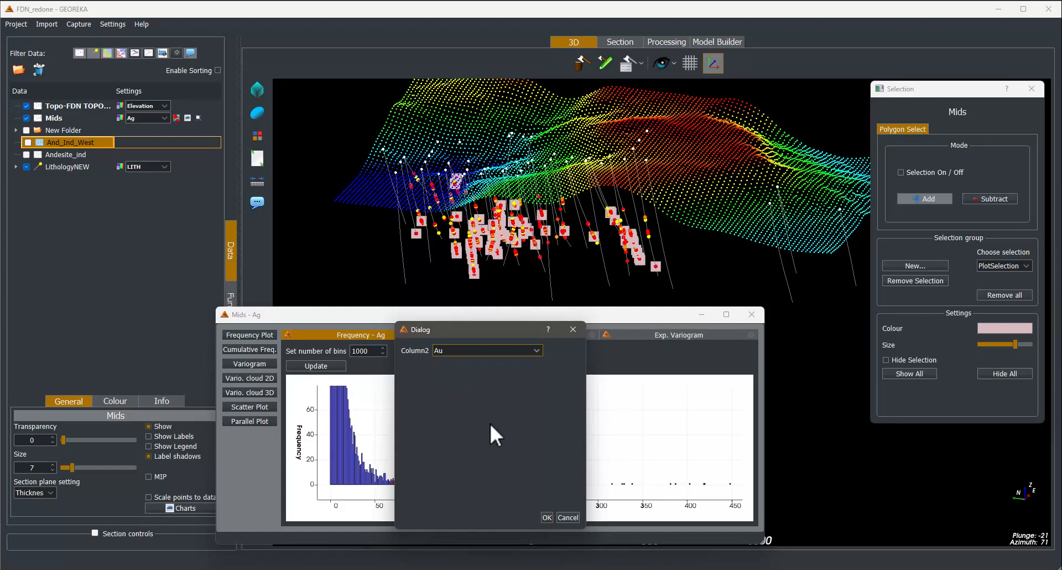
{"action": "left_click", "coordinate": [546, 517]}
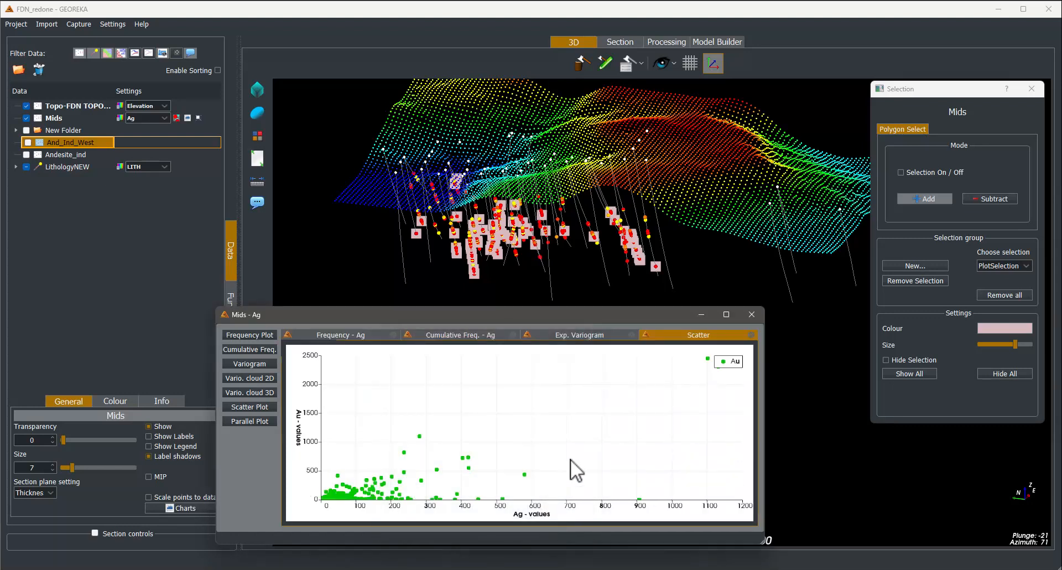
- Box-select the high Au and Ag points in the scatter plot to highlight them in the 3D view
{"action": "scroll", "coordinate": [570, 459], "scroll_direction": "down", "scroll_amount": 2}
{"action": "left_click_drag", "start_coordinate": [570, 459], "coordinate": [539, 466]}
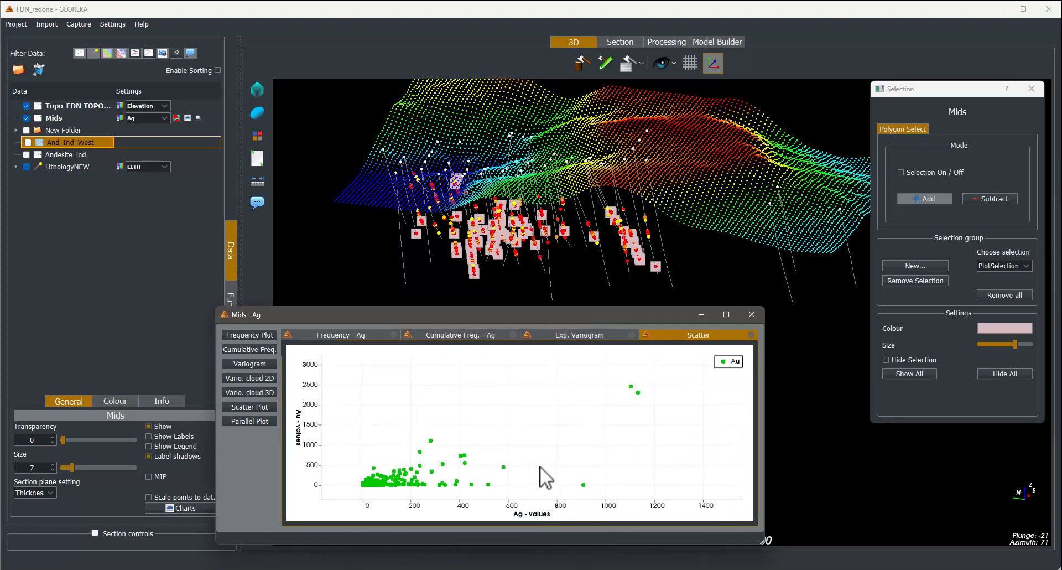
{"action": "left_click_drag", "start_coordinate": [487, 363], "coordinate": [664, 489]}
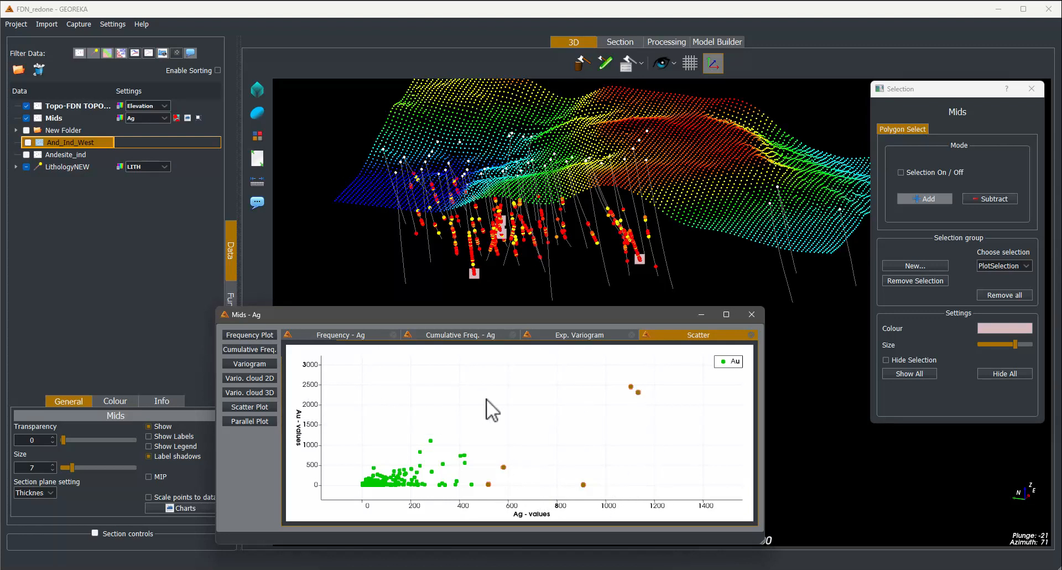
{"action": "left_click_drag", "start_coordinate": [376, 375], "coordinate": [655, 459]}
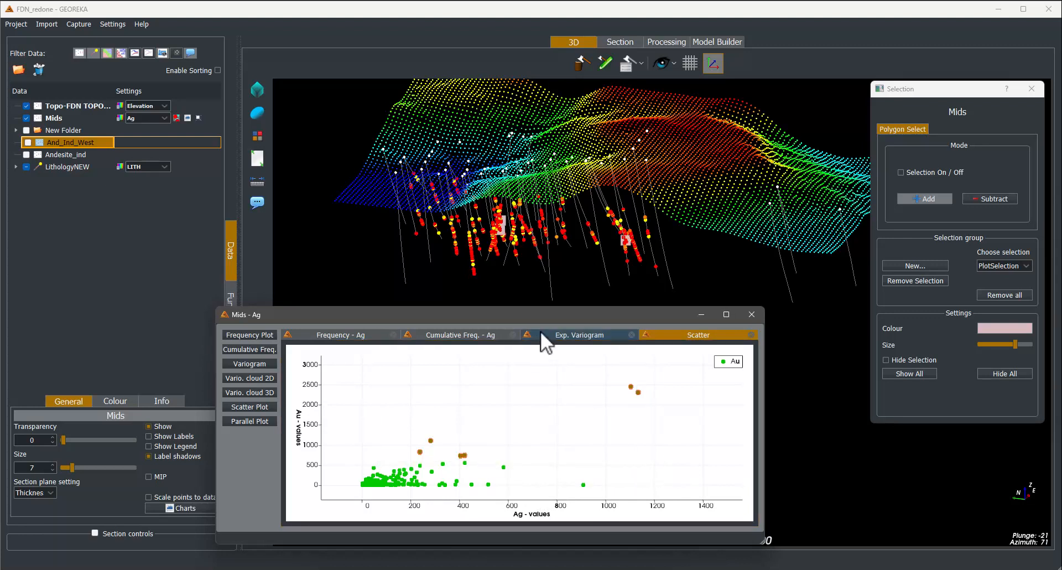